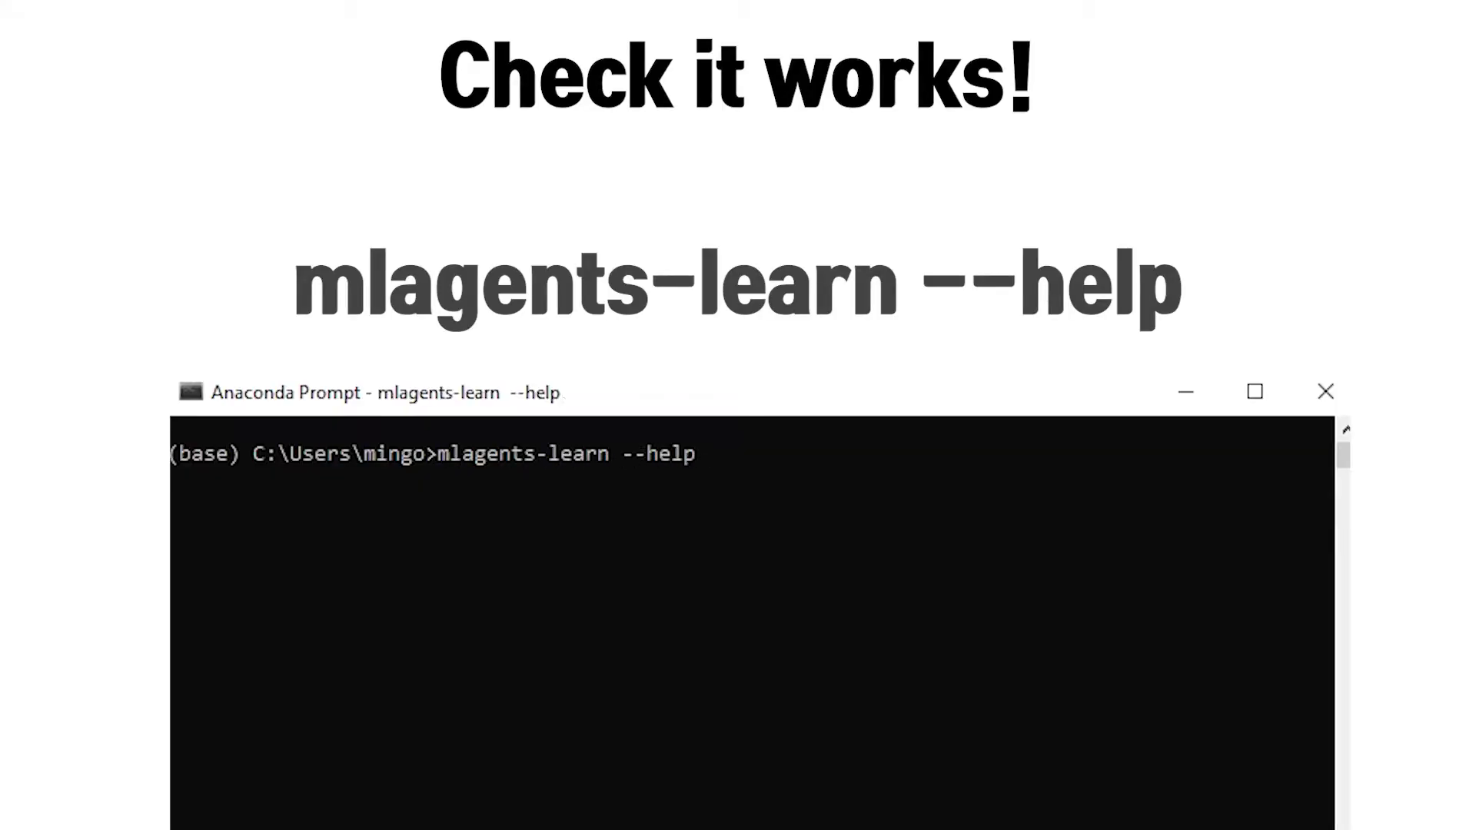
Advance to the ML-Agents GitHub releases slide highlighting Release 3
key("Right")
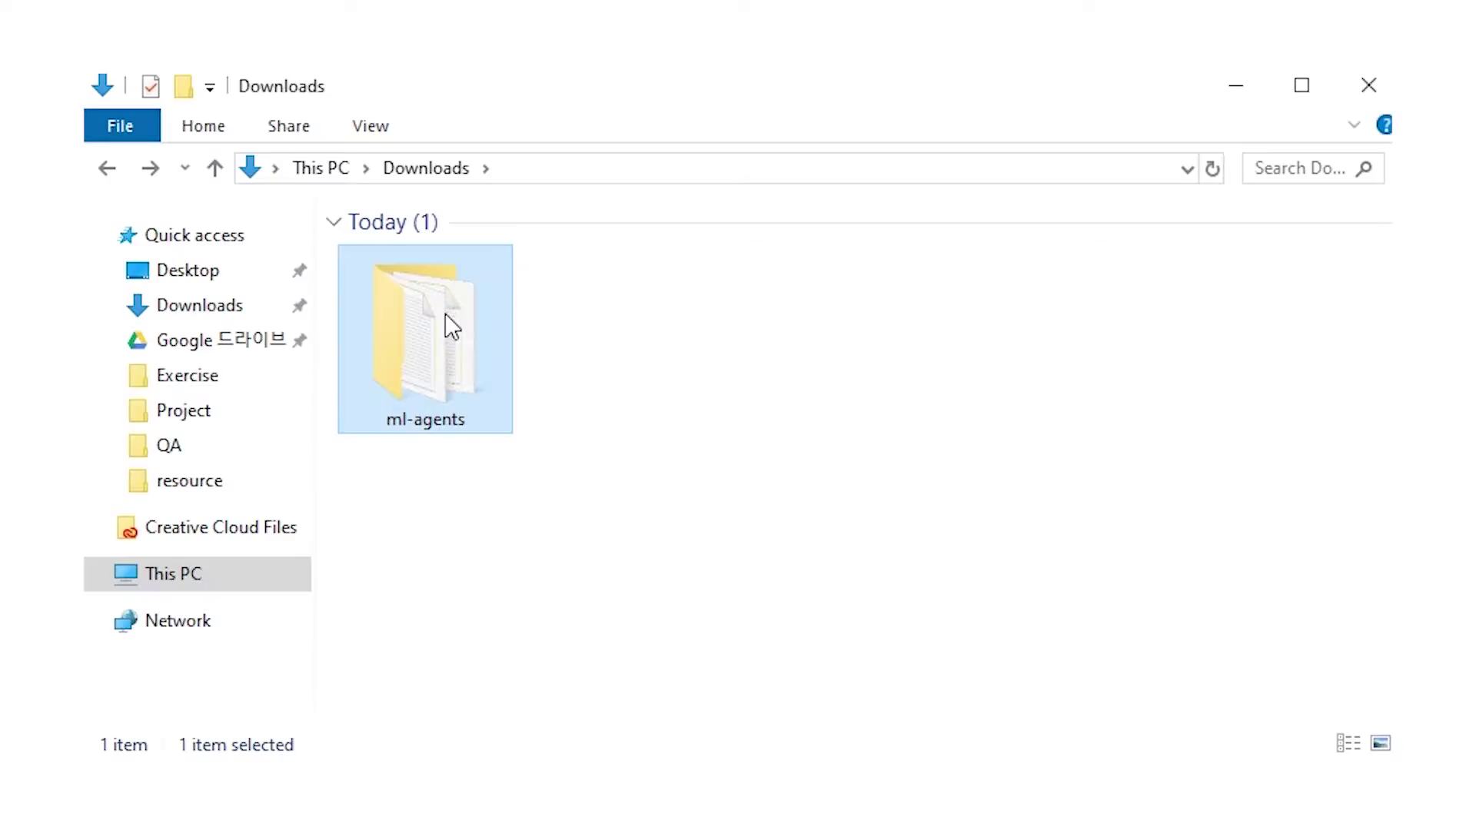
Browse into ml-agents > com.unity.ml-agents and name the new Unity project 'Unity Tutorial'
double_click(452, 326)
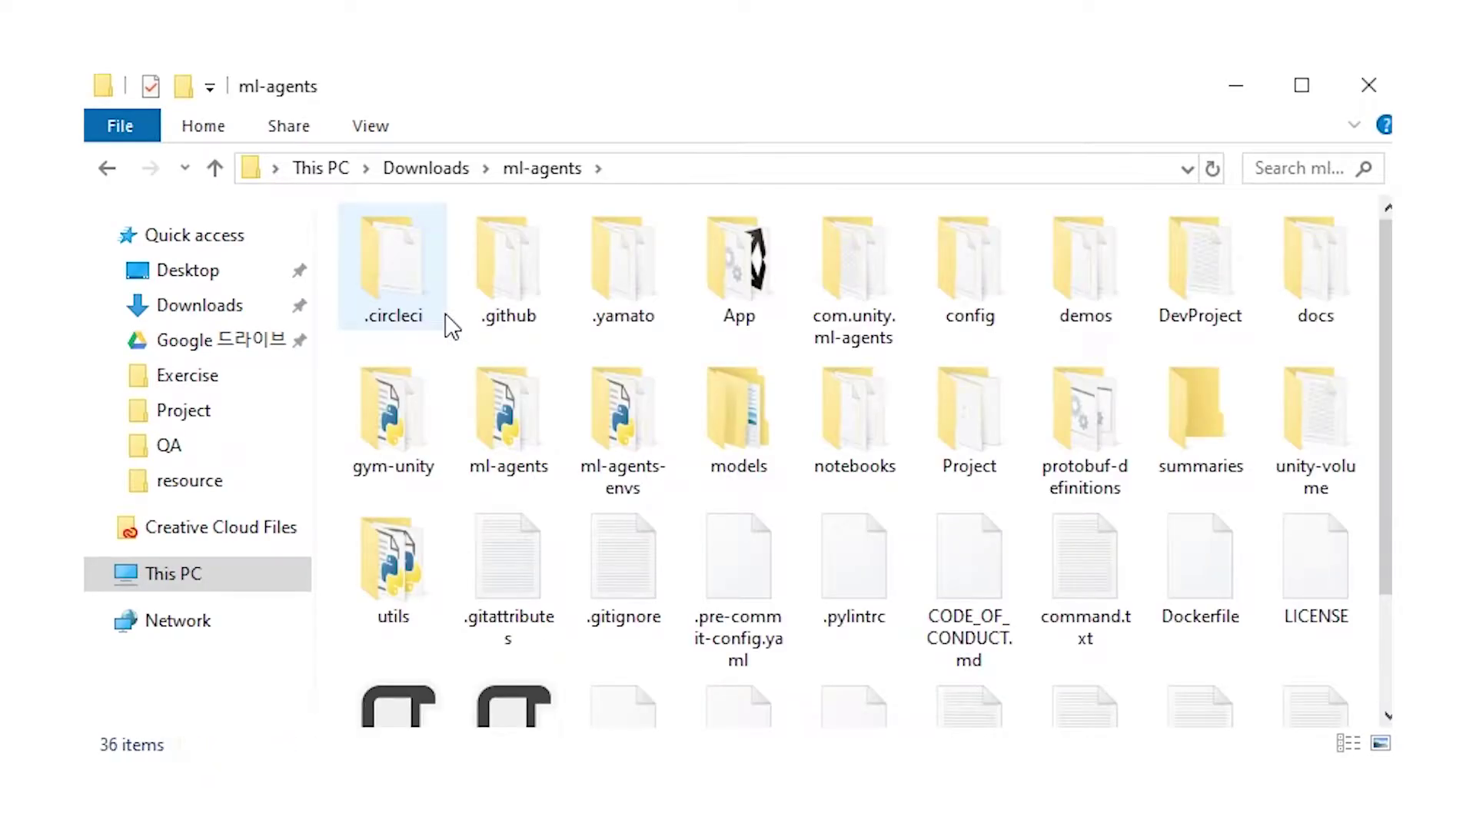
left_click(890, 286)
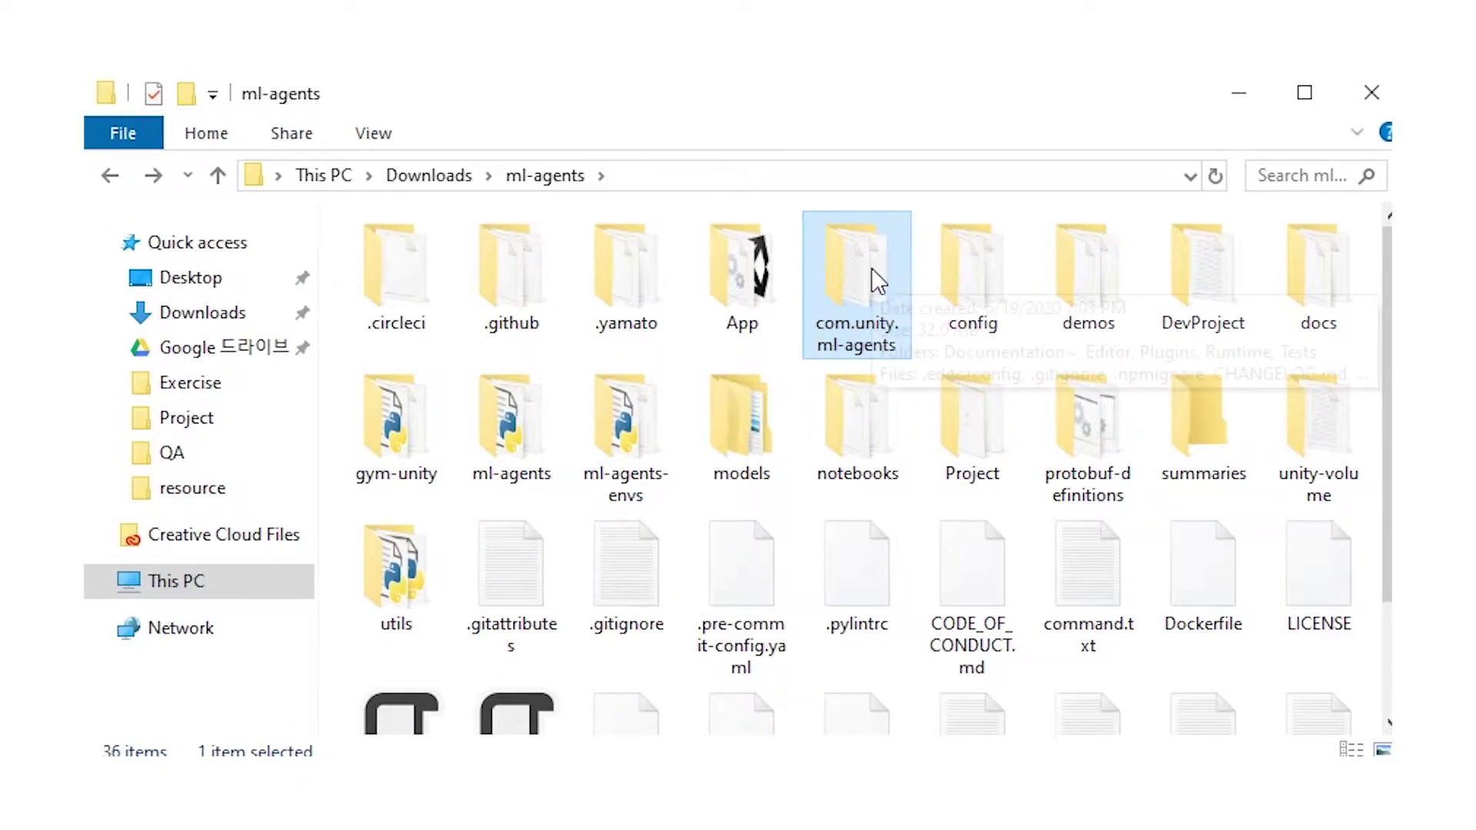
double_click(871, 268)
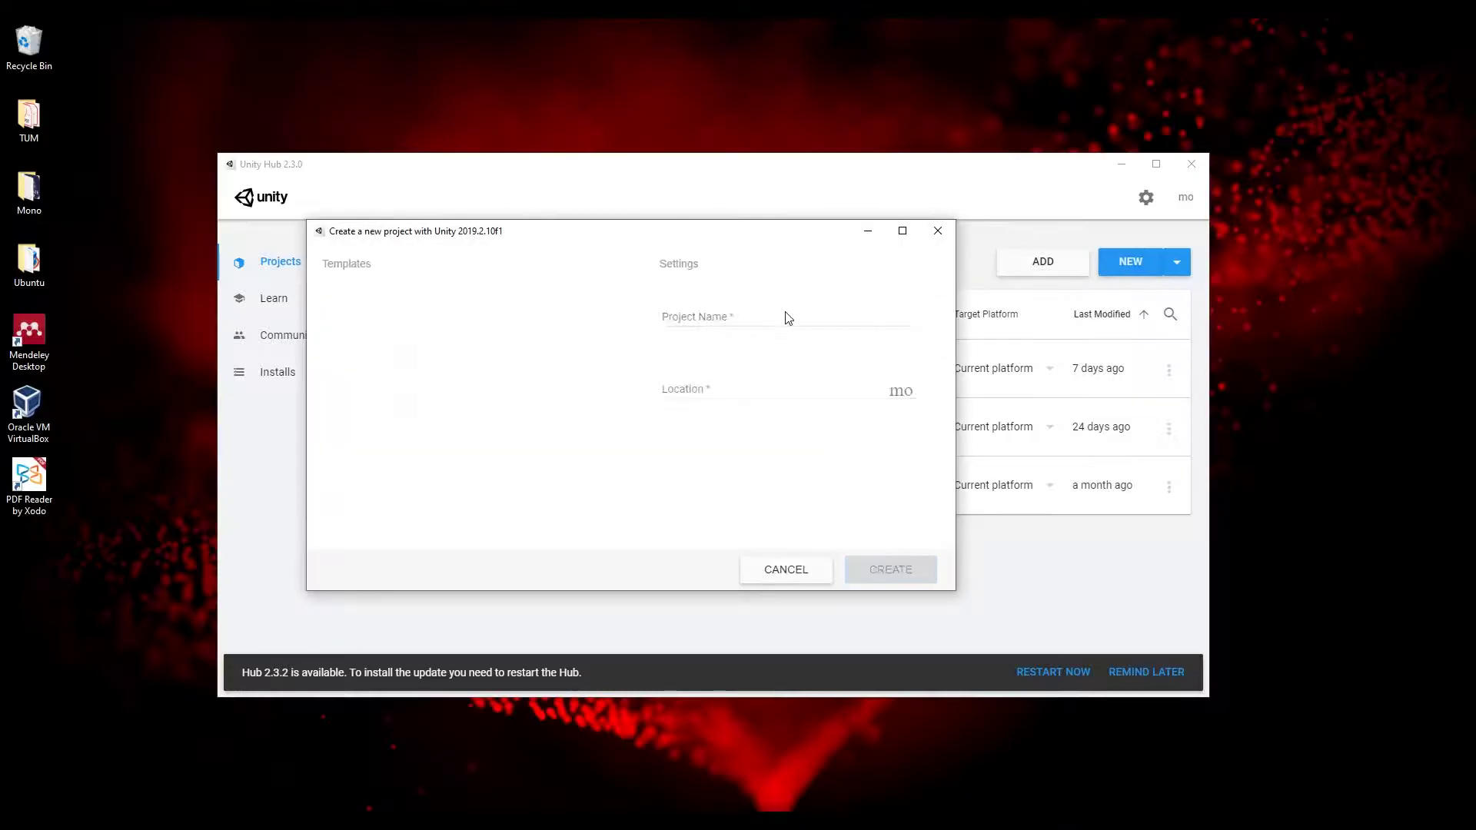
triple_click(775, 321)
type("Unity Tut")
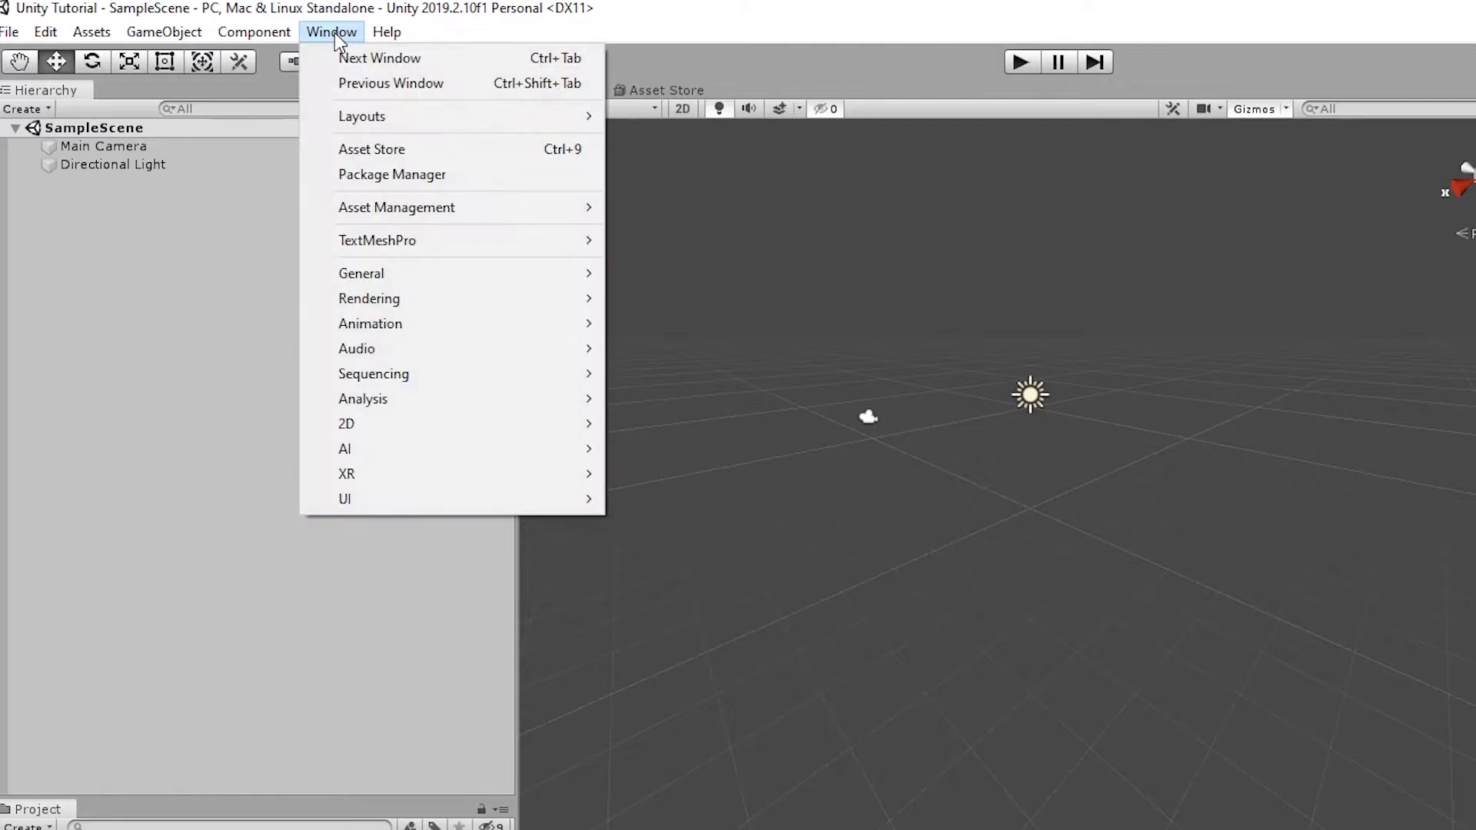
Add the ML Agents package from disk using com.unity.ml-agents/package.json in Package Manager
left_click(327, 171)
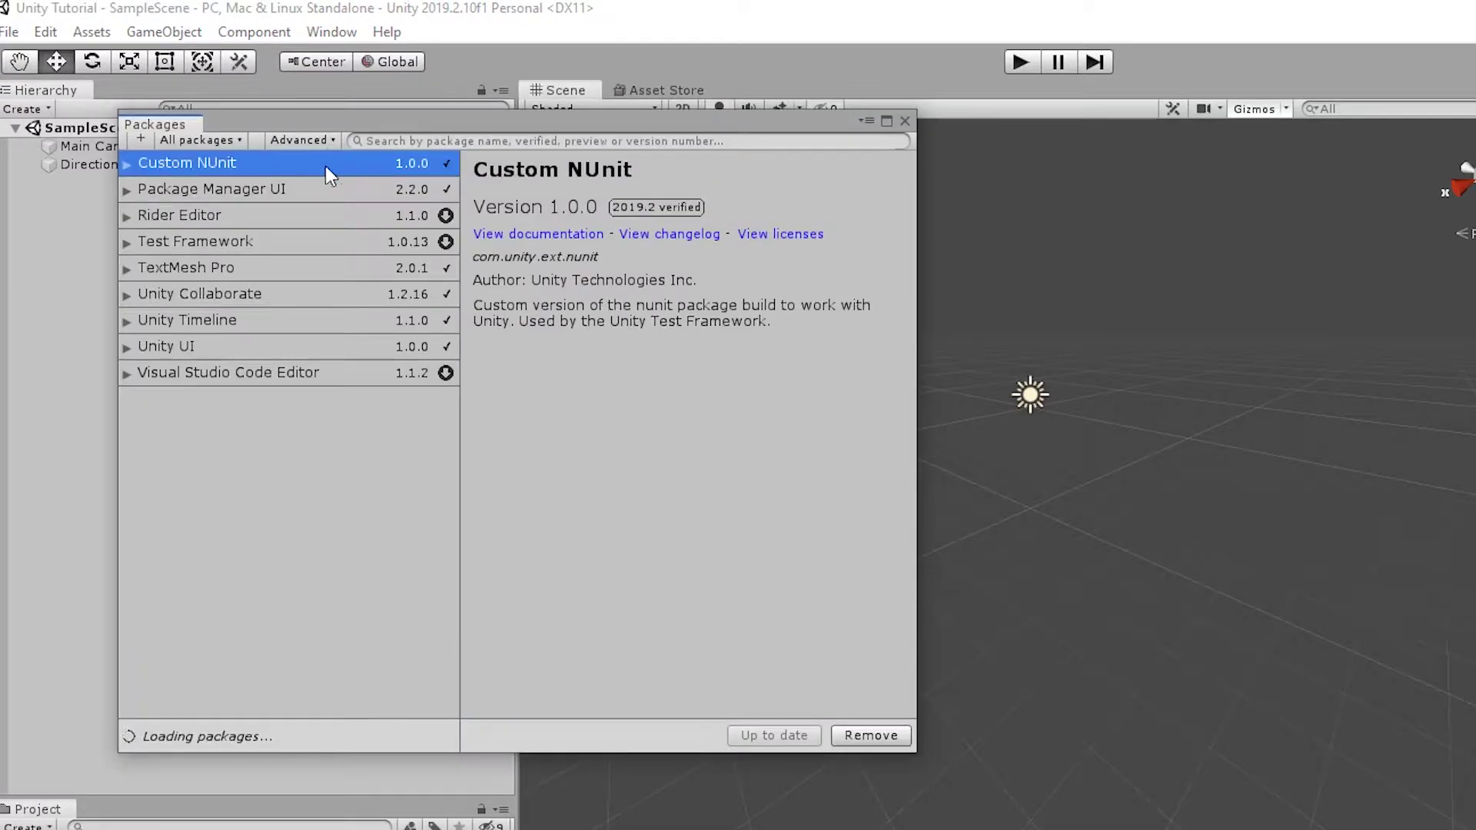
left_click(140, 140)
left_click(164, 151)
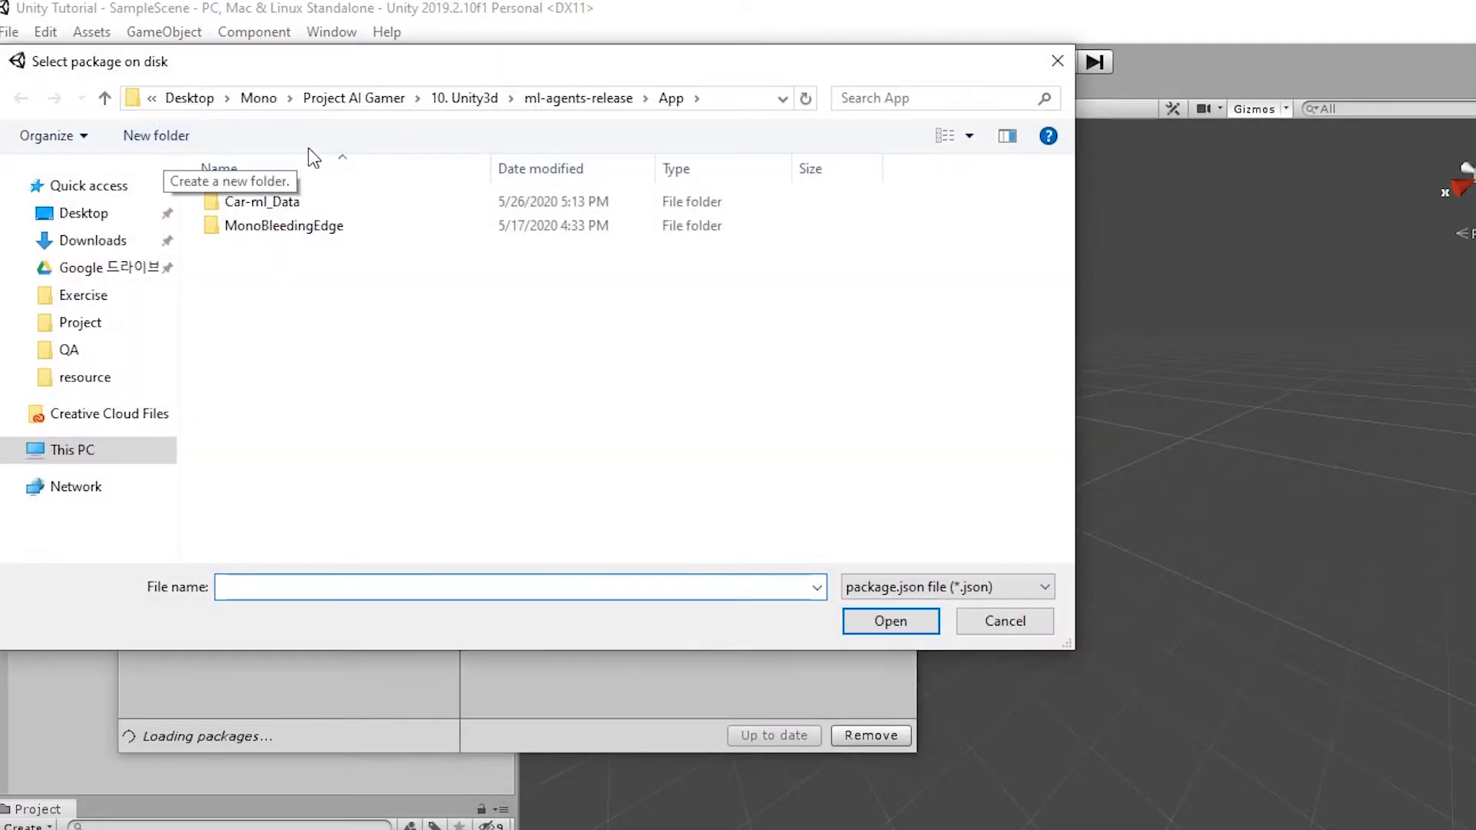
left_click(564, 97)
left_click(336, 303)
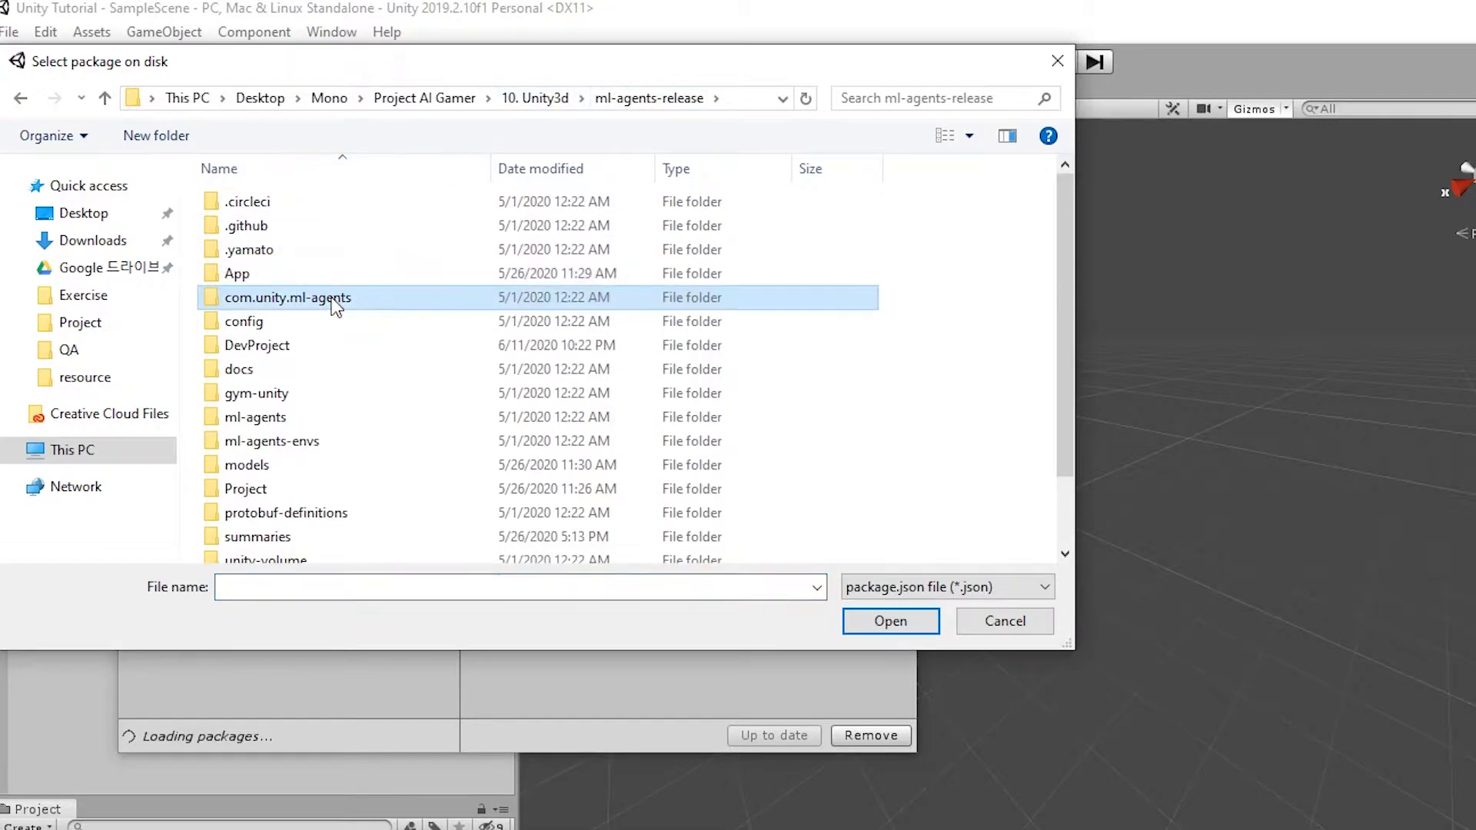
double_click(336, 301)
left_click(287, 325)
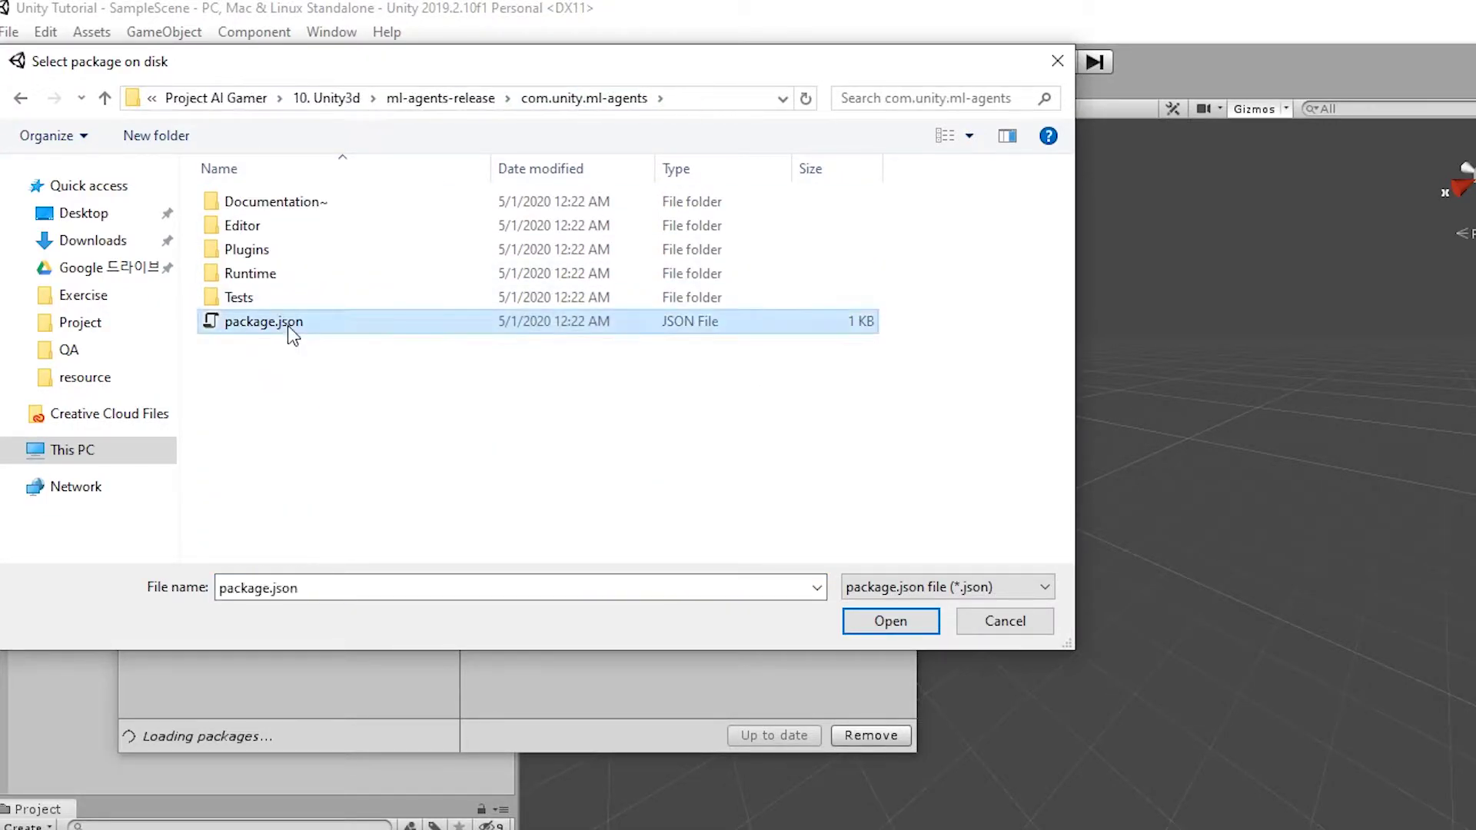
left_click(861, 619)
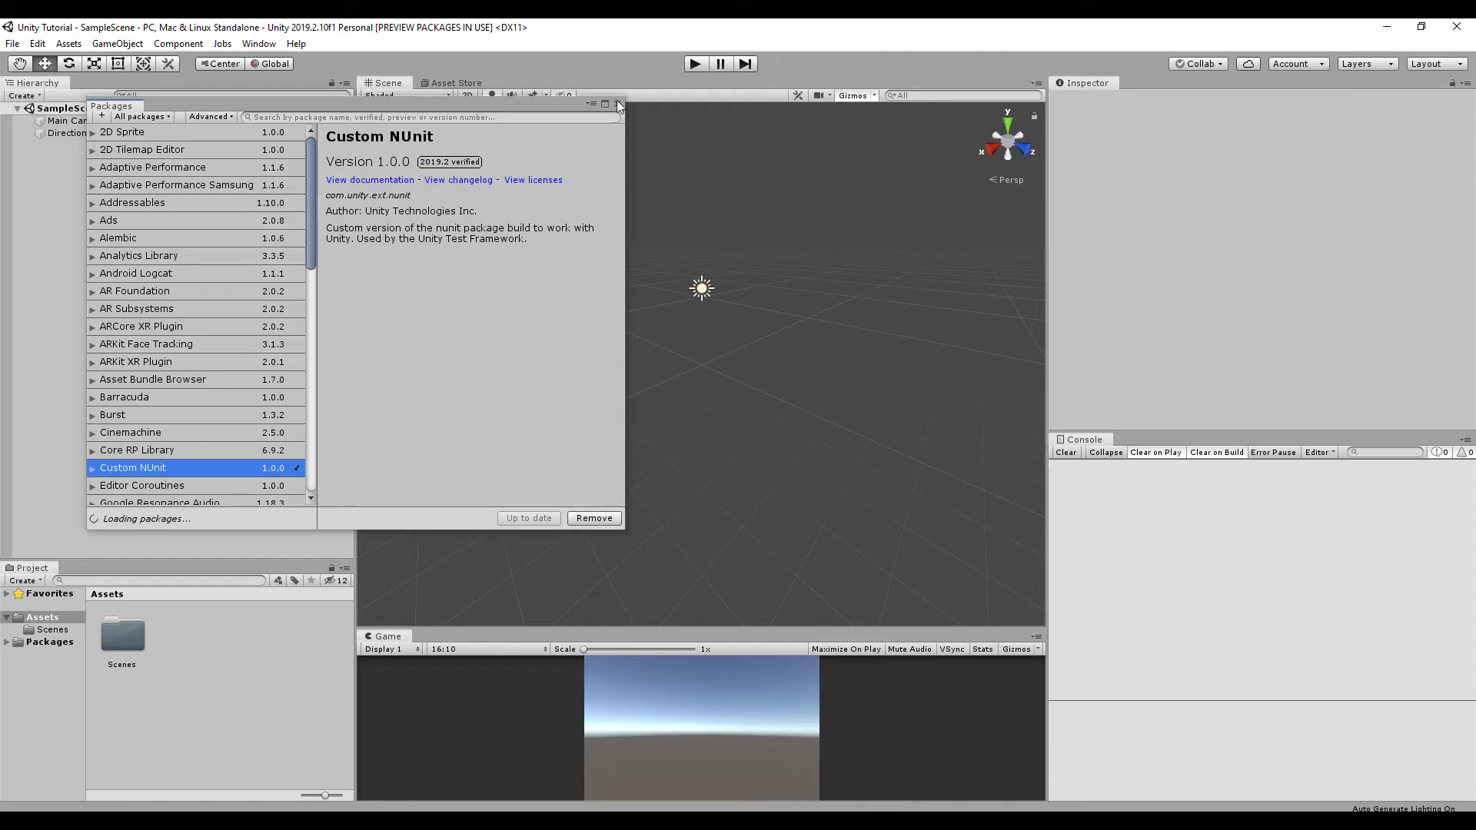
Close Package Manager and inspect the installed ML Agents package under Packages
left_click(619, 104)
left_click(48, 630)
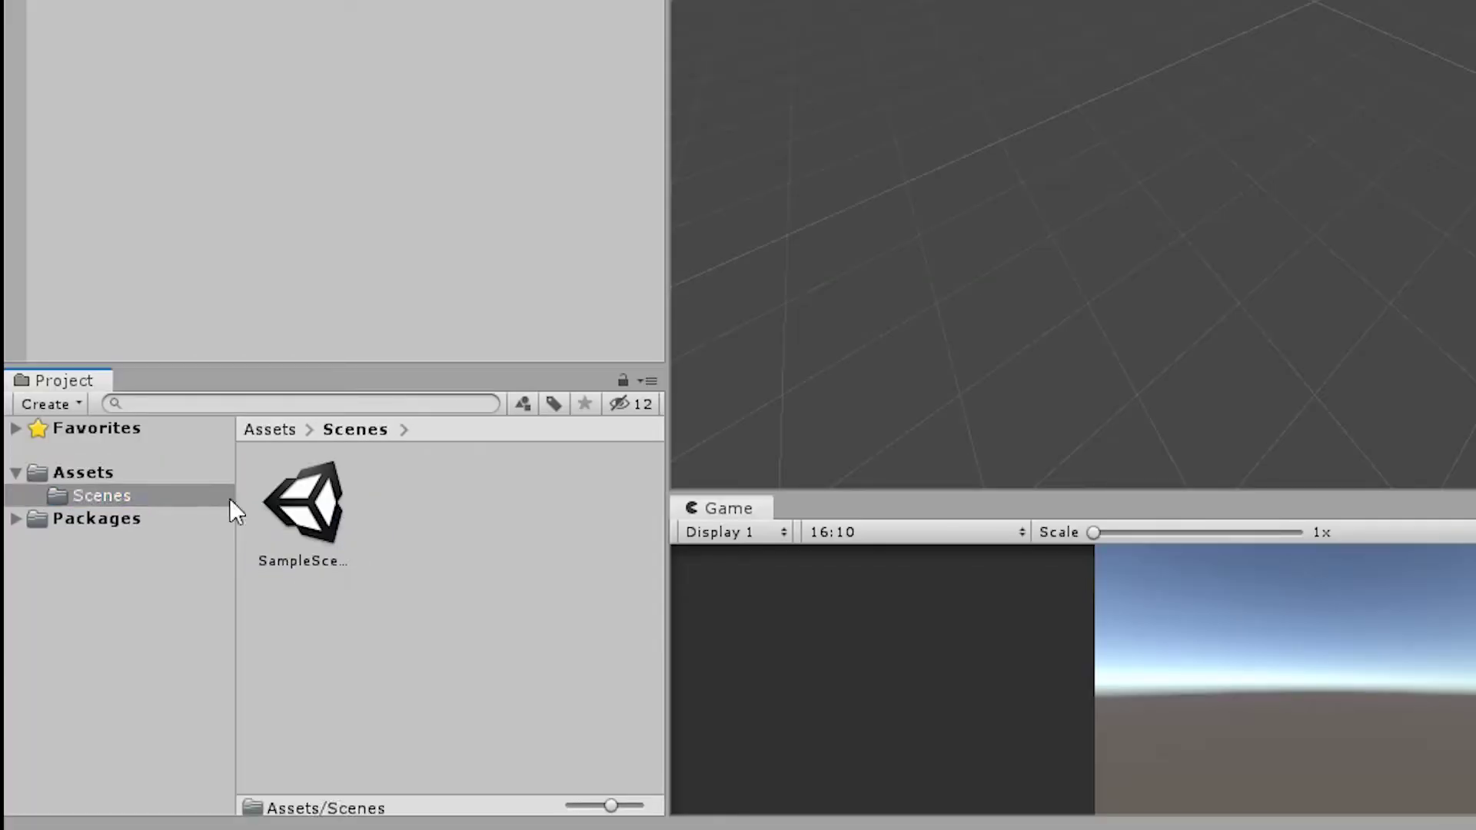
left_click(7, 642)
scroll(80, 724, "down", 1)
left_click(149, 617)
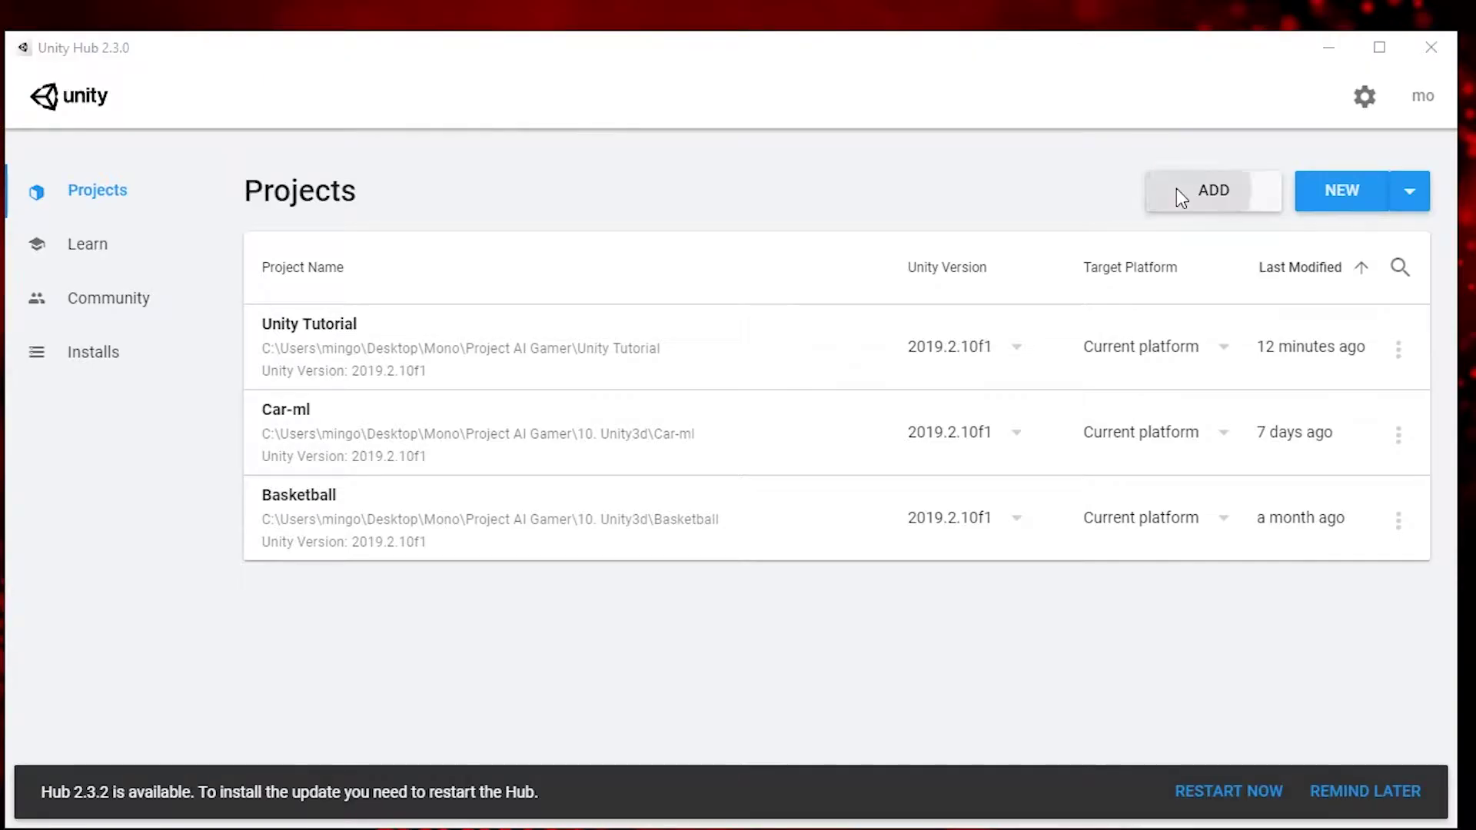
Add the ml-agents-release Project folder to Unity Hub and open it
left_click(1177, 190)
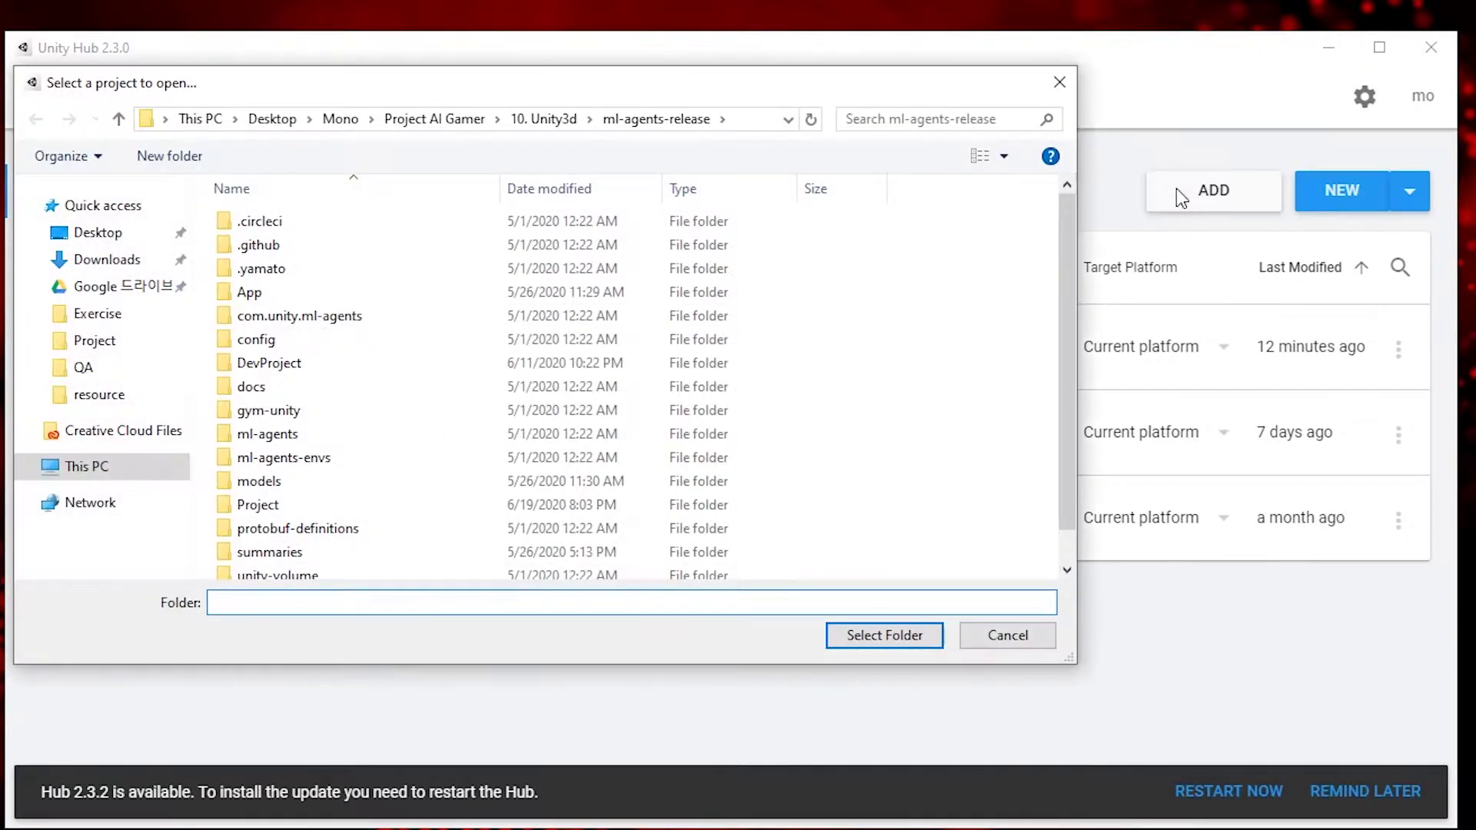
left_click(258, 504)
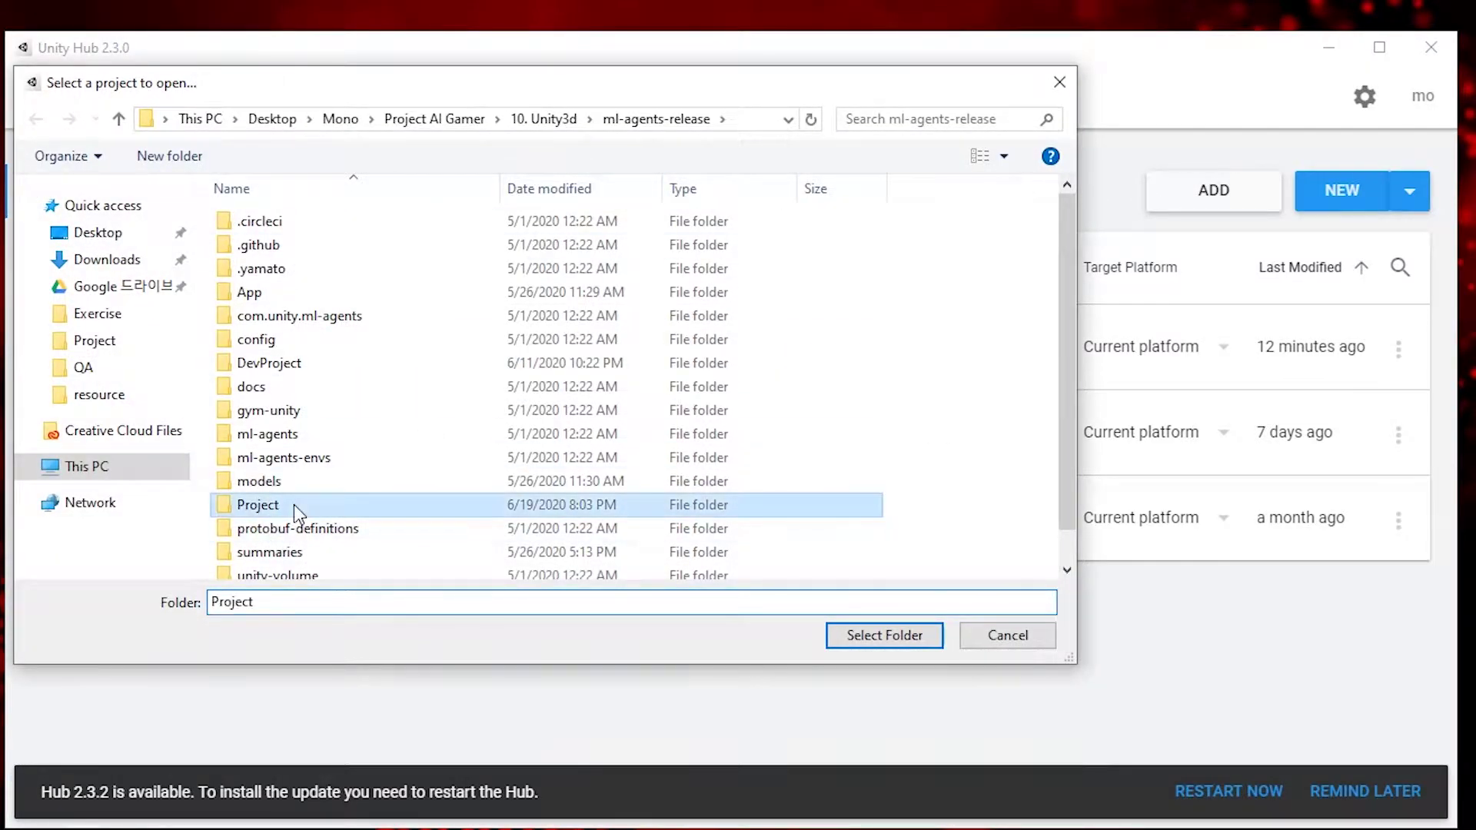
left_click(850, 634)
left_click(600, 335)
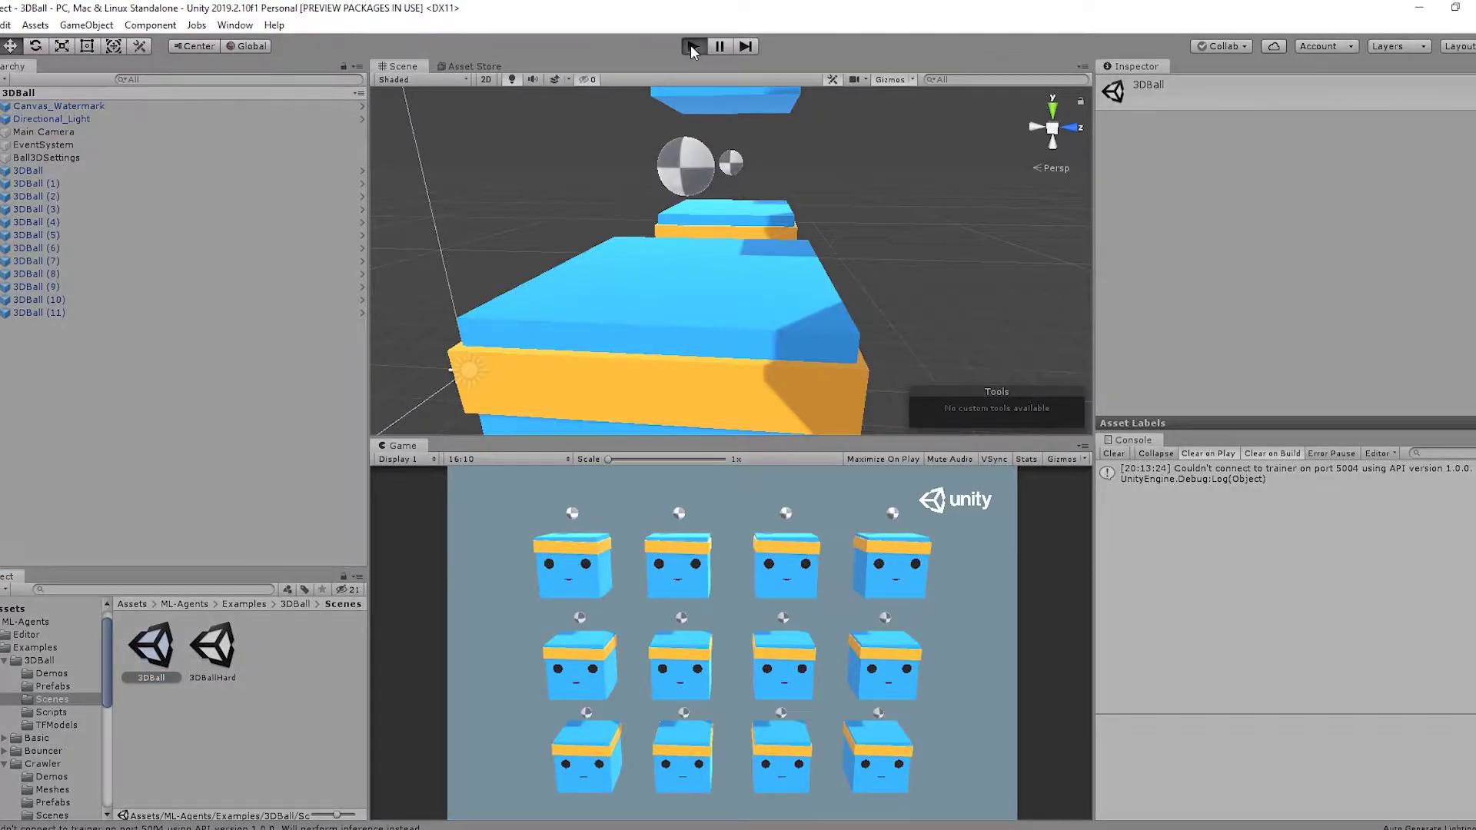
Play the 3DBall demo, then load the GridWorld example scene
left_click(692, 47)
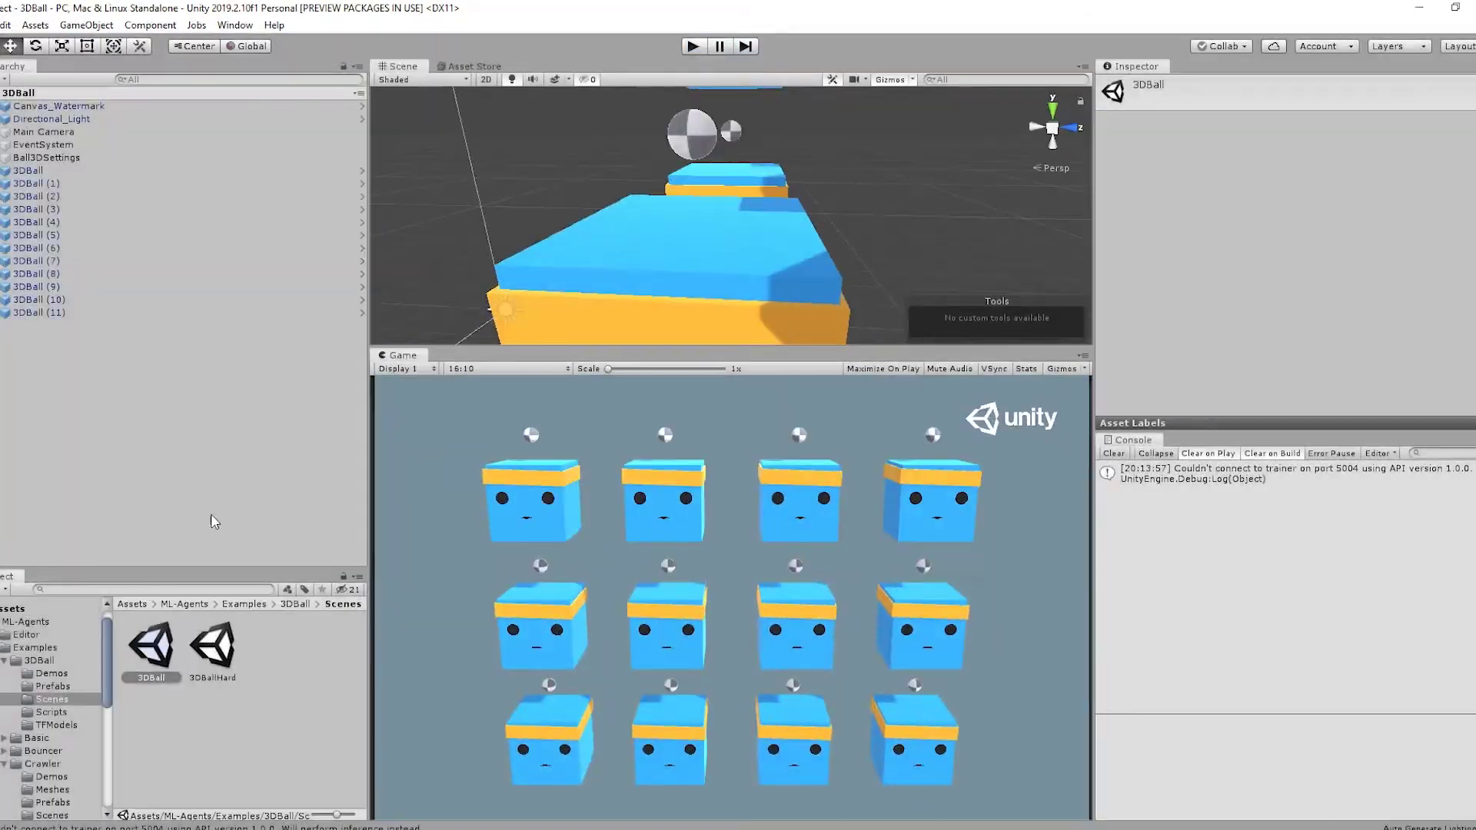
left_click(244, 604)
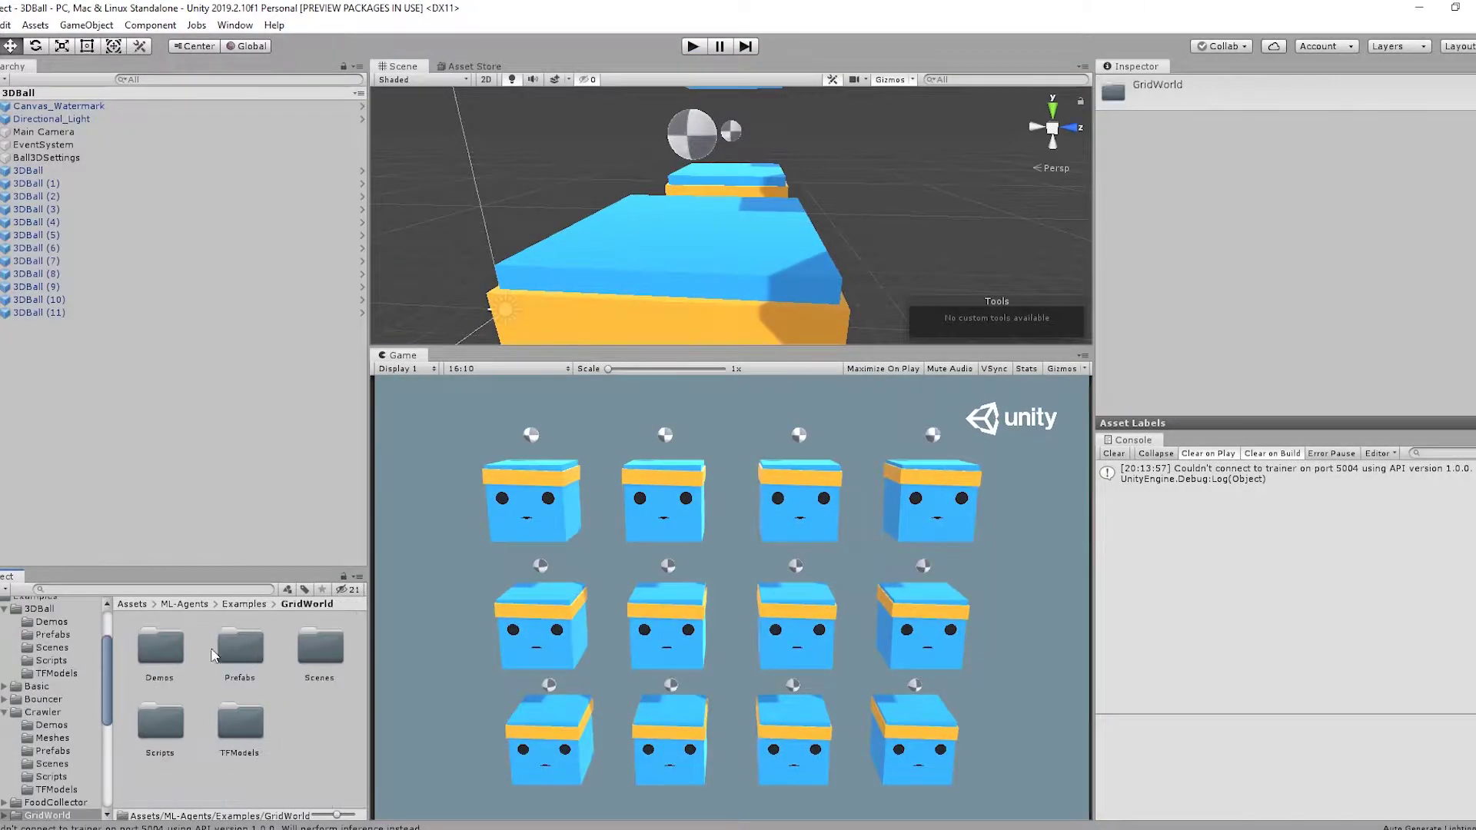
double_click(150, 645)
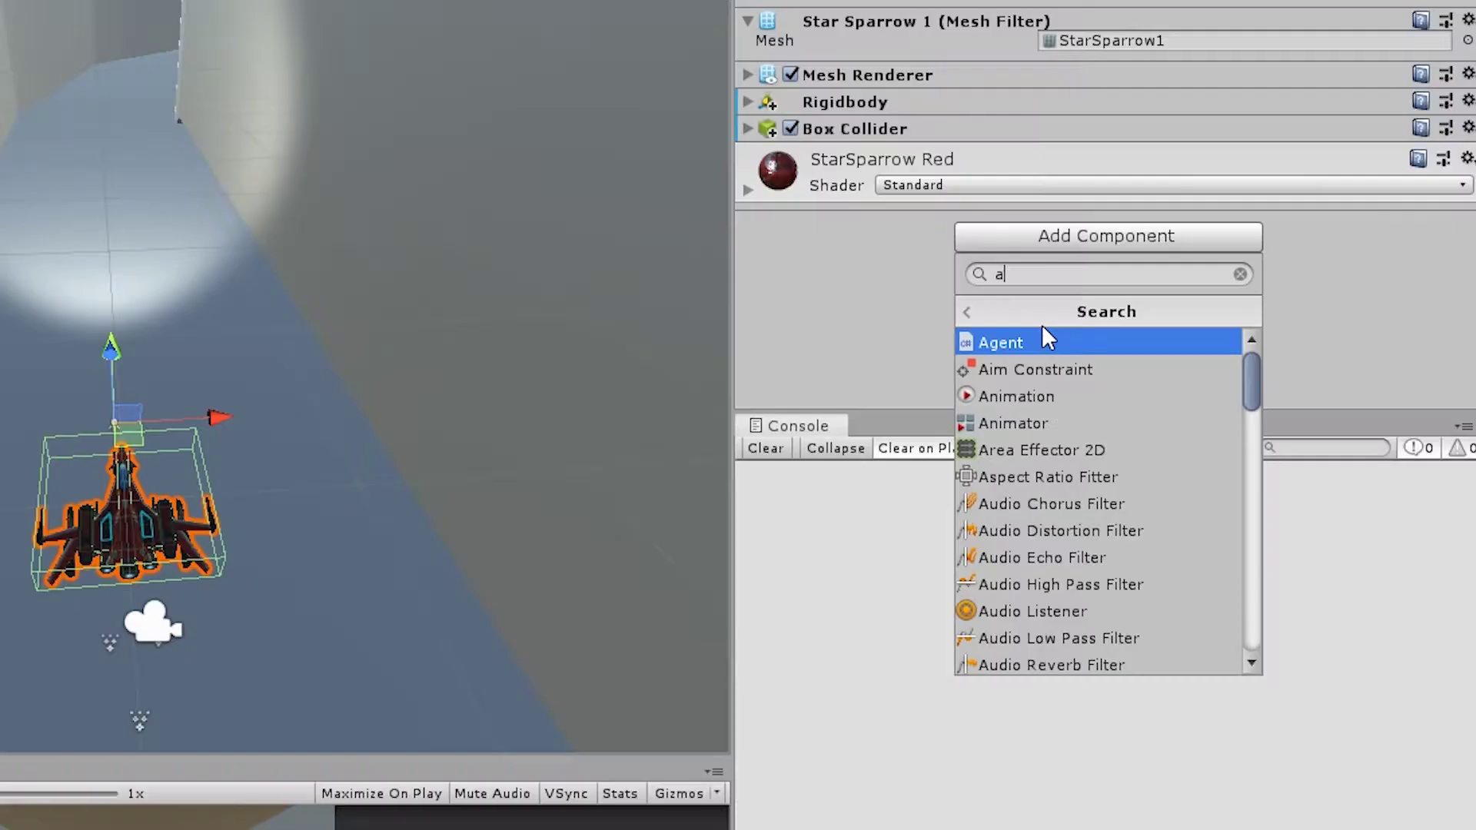
Add an Agent component to the Star Sparrow ship and review its settings
type("gent")
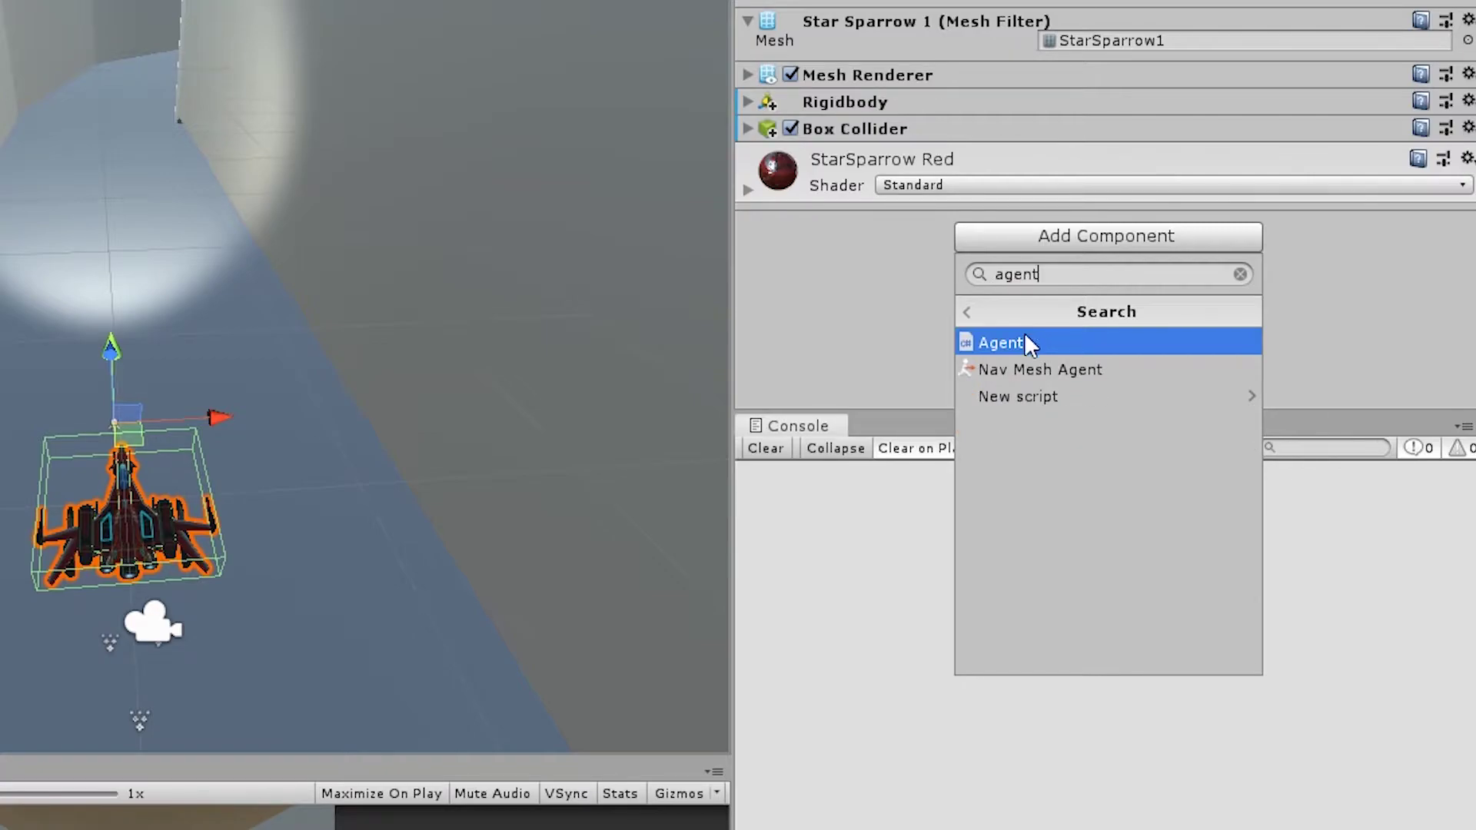
left_click(1024, 338)
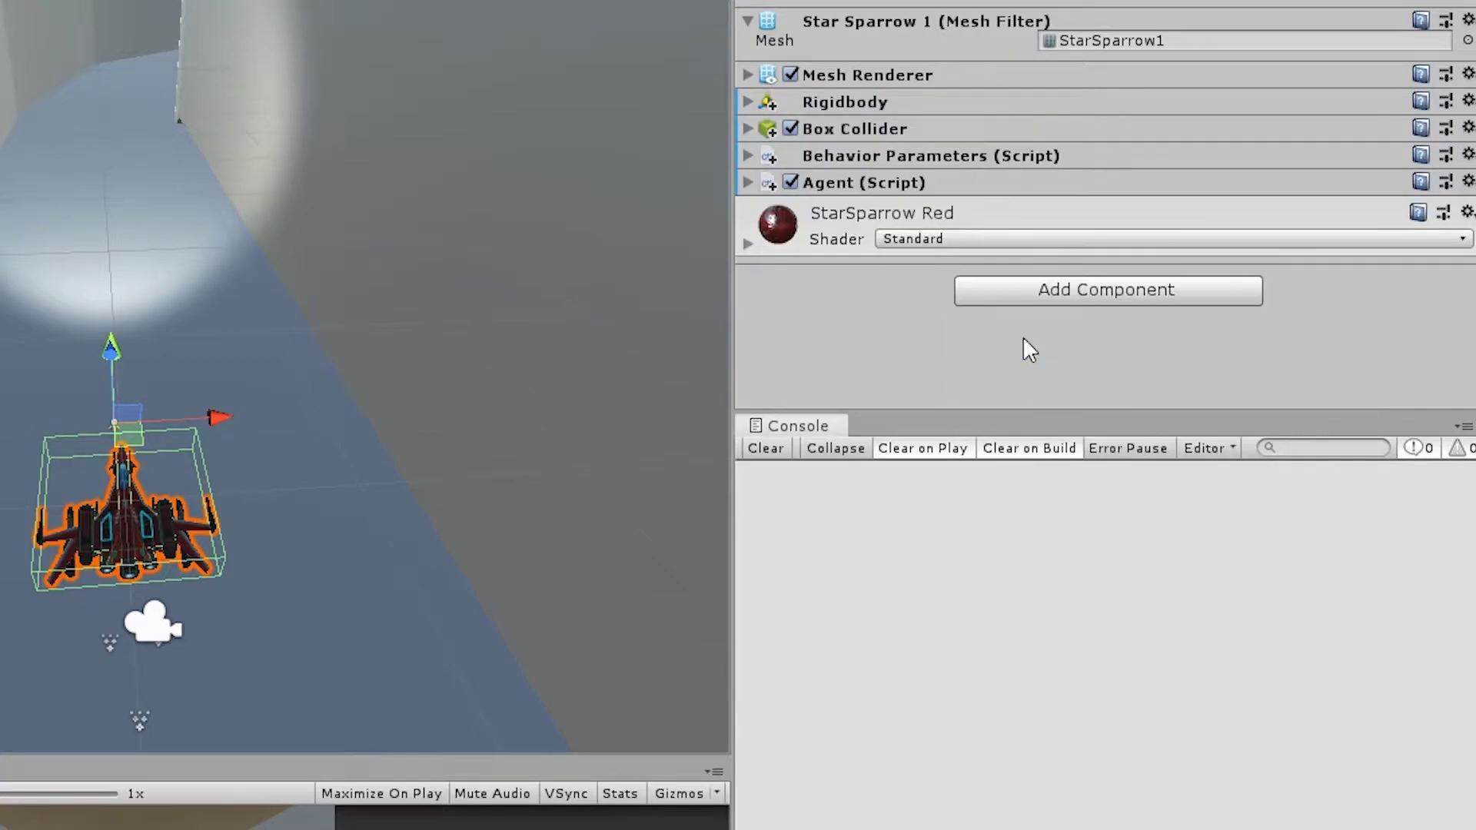
left_click(747, 183)
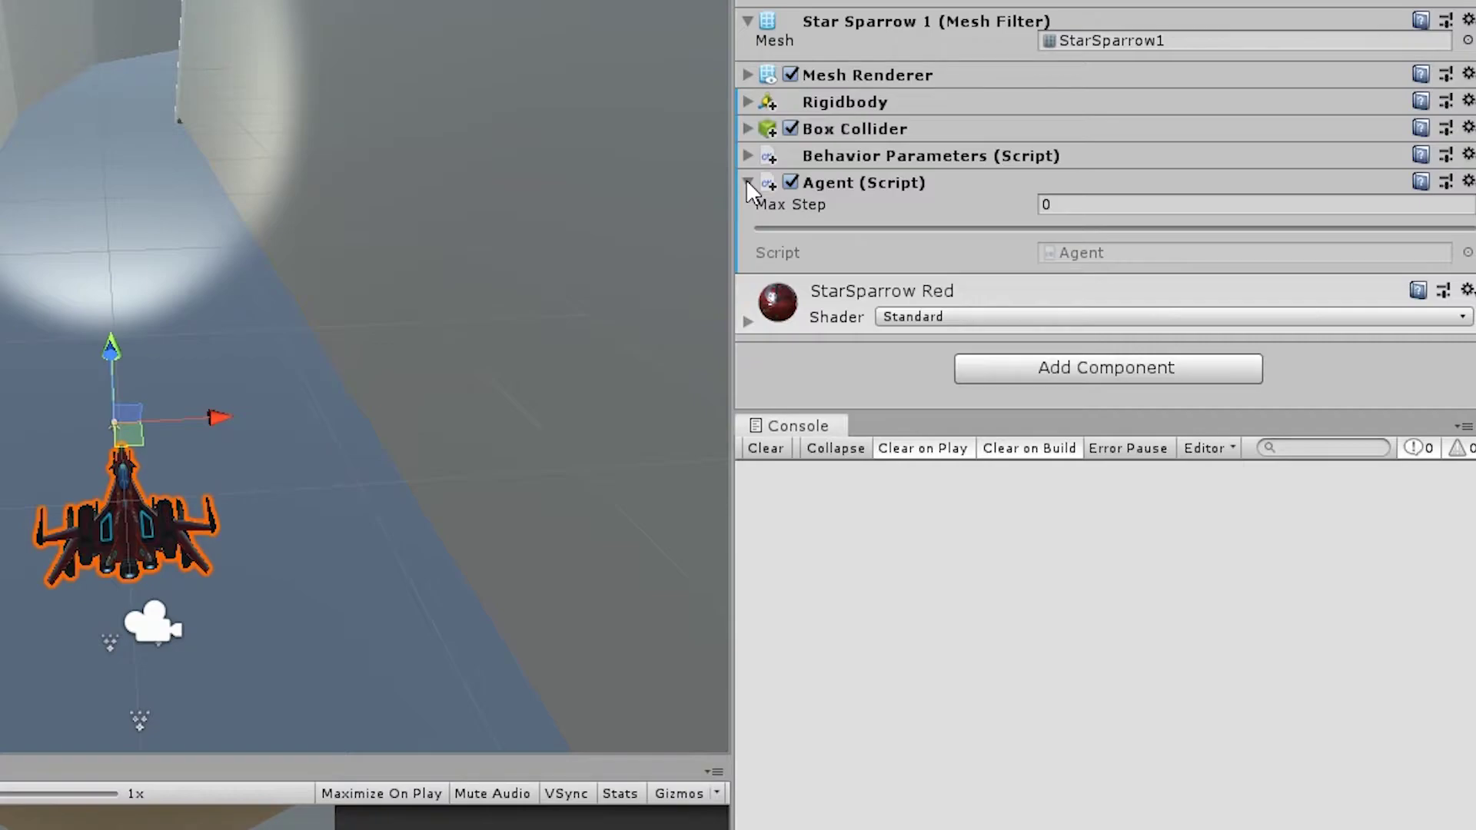
left_click(745, 180)
Add a Decision Requester to the ship with Decision Period set to 5
left_click(1107, 292)
type("decision")
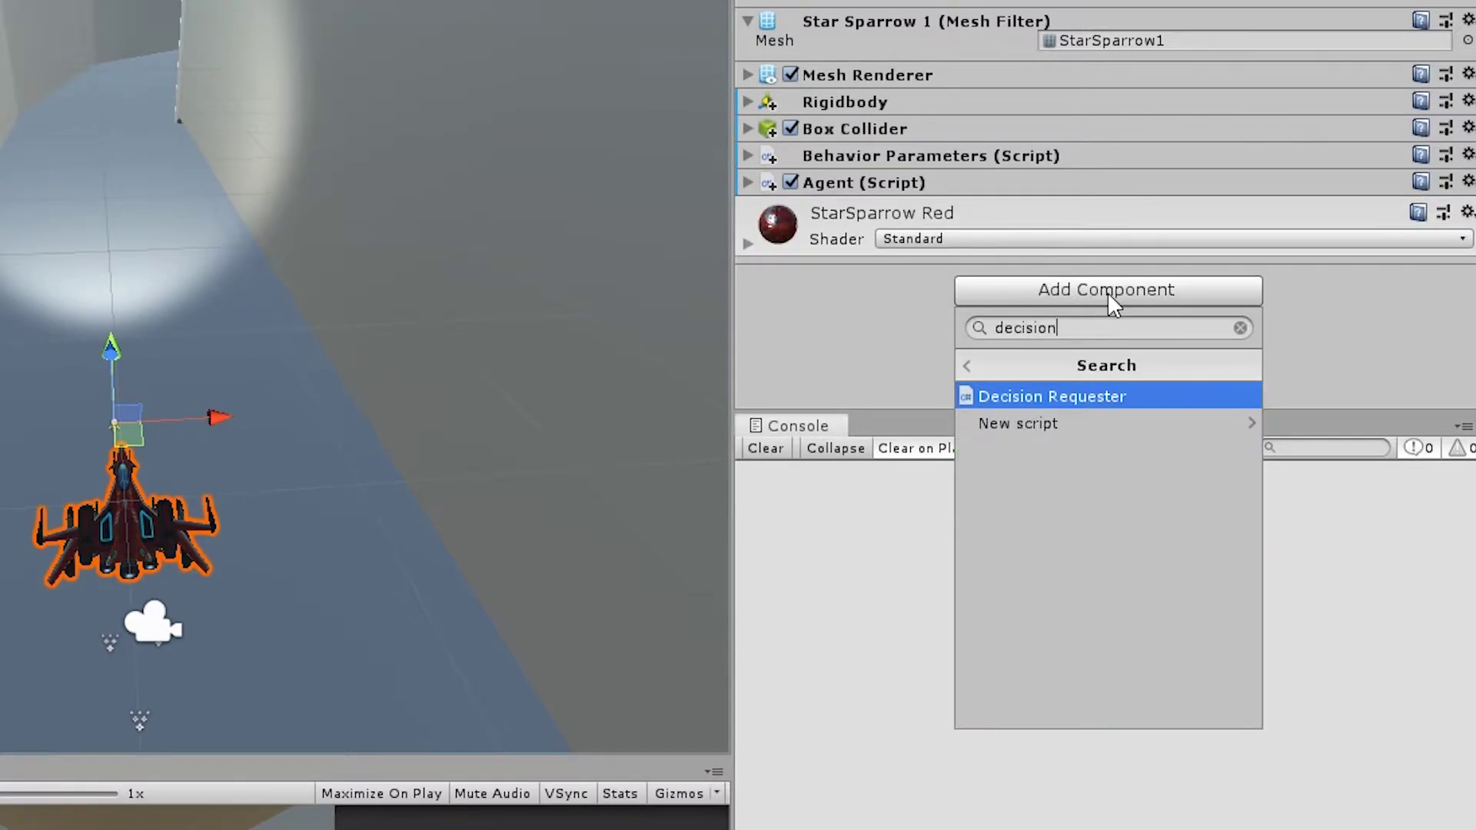
left_click(1039, 390)
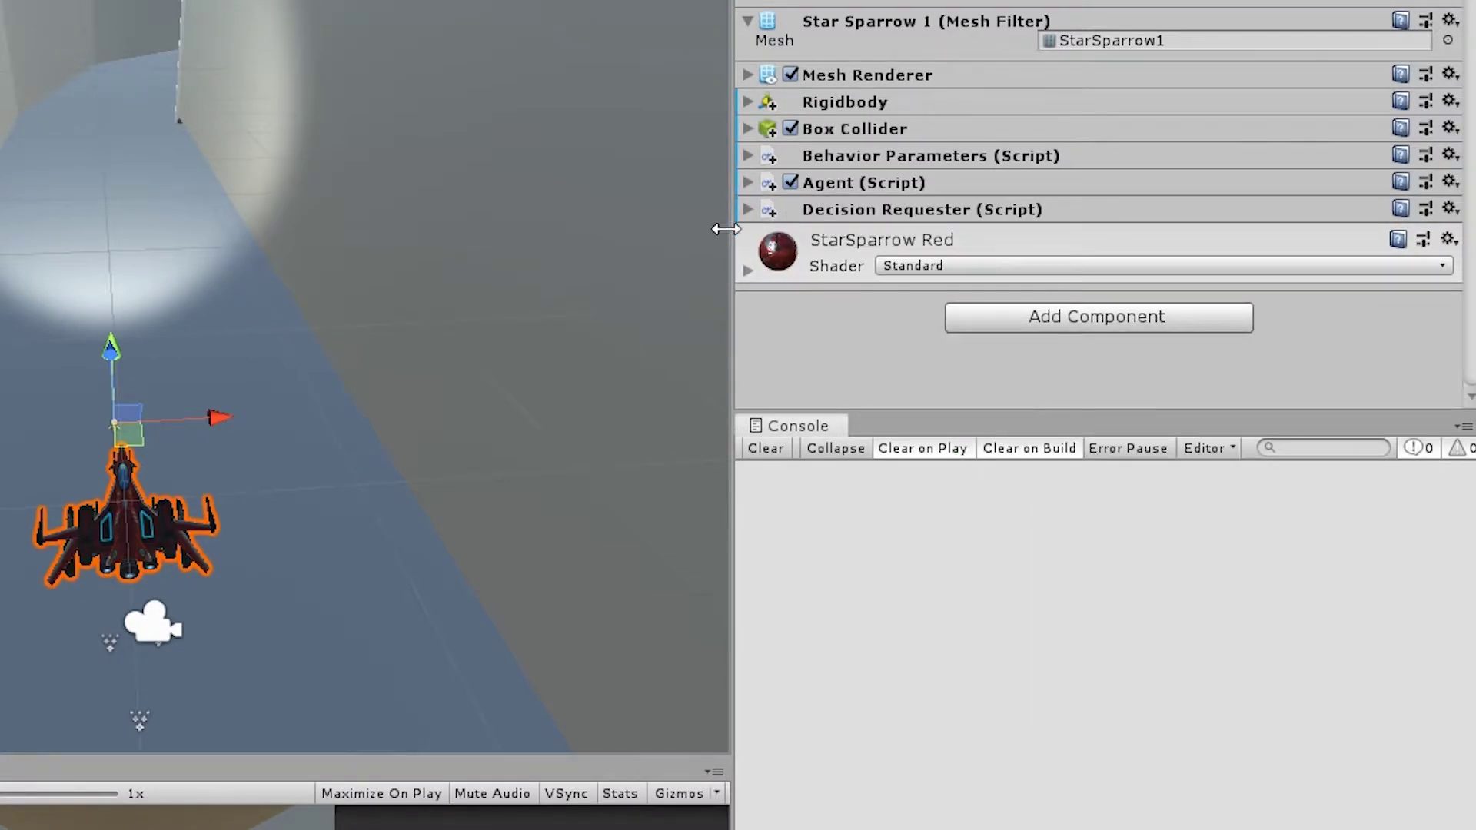
left_click(748, 206)
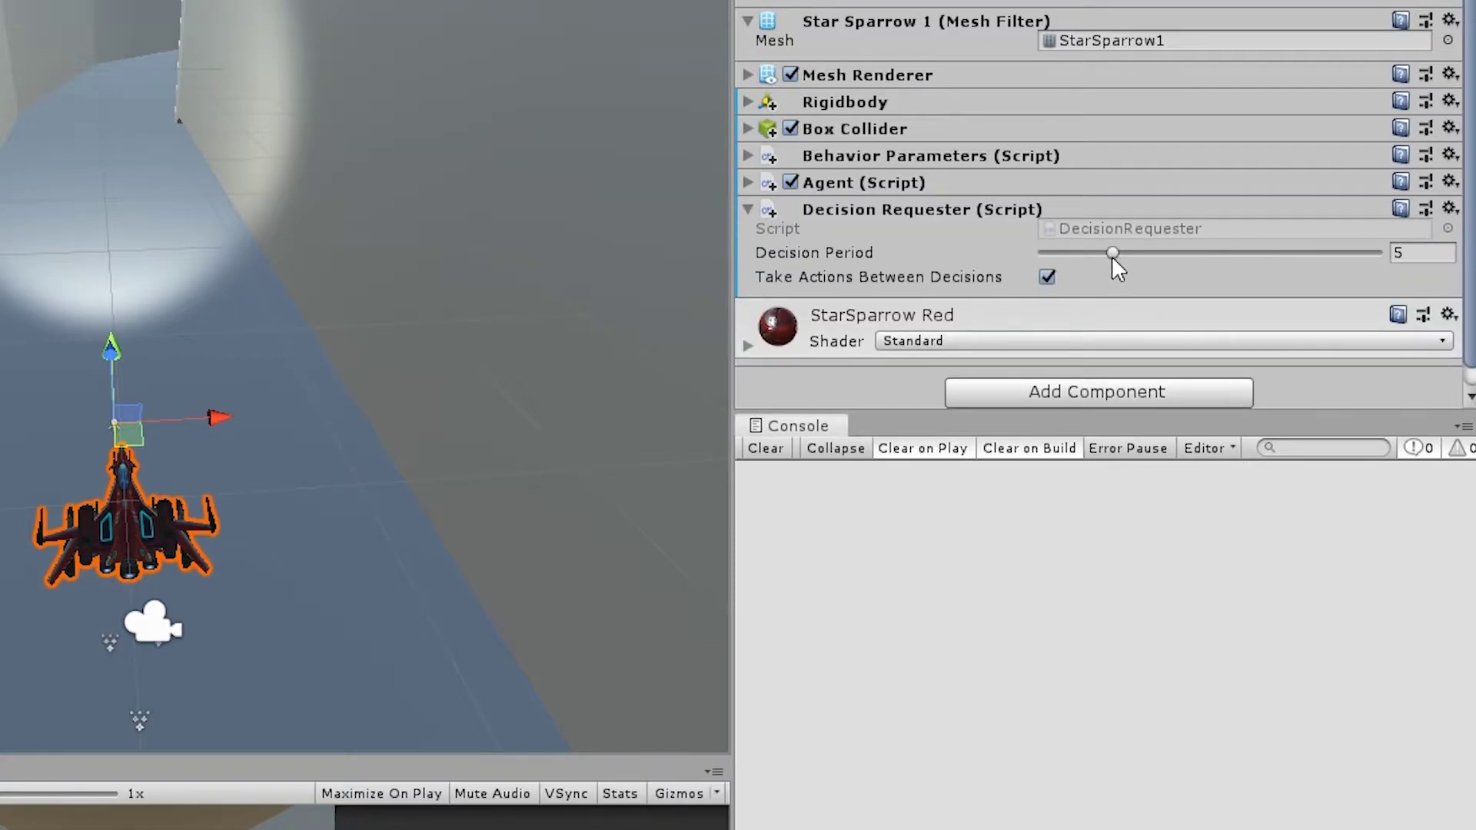
left_click_drag(1111, 250, 1408, 254)
Add another Behavior Parameters component to the ship and expand its settings
left_click(1071, 390)
type("behavi")
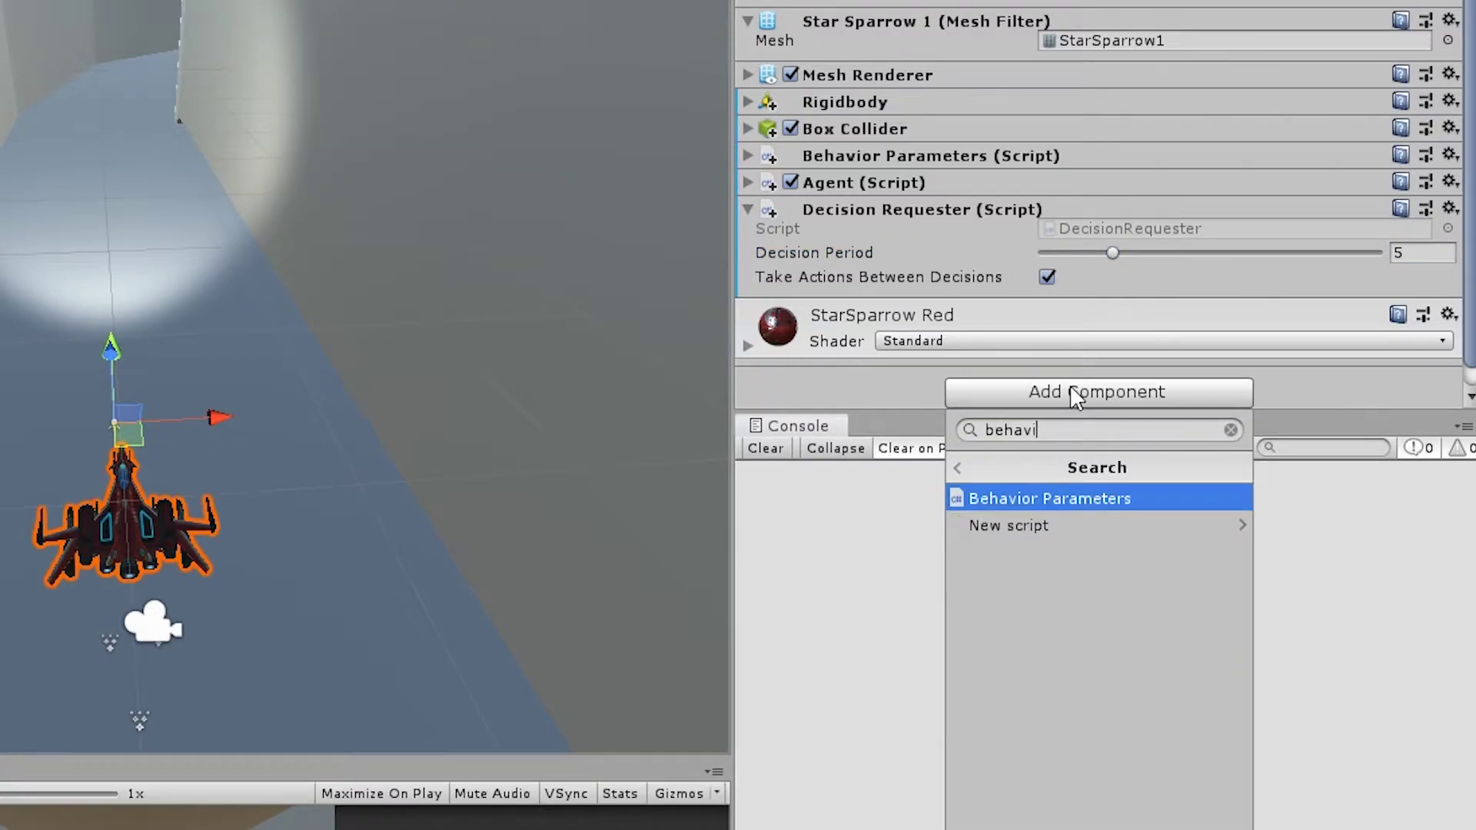
type("or")
key("Return")
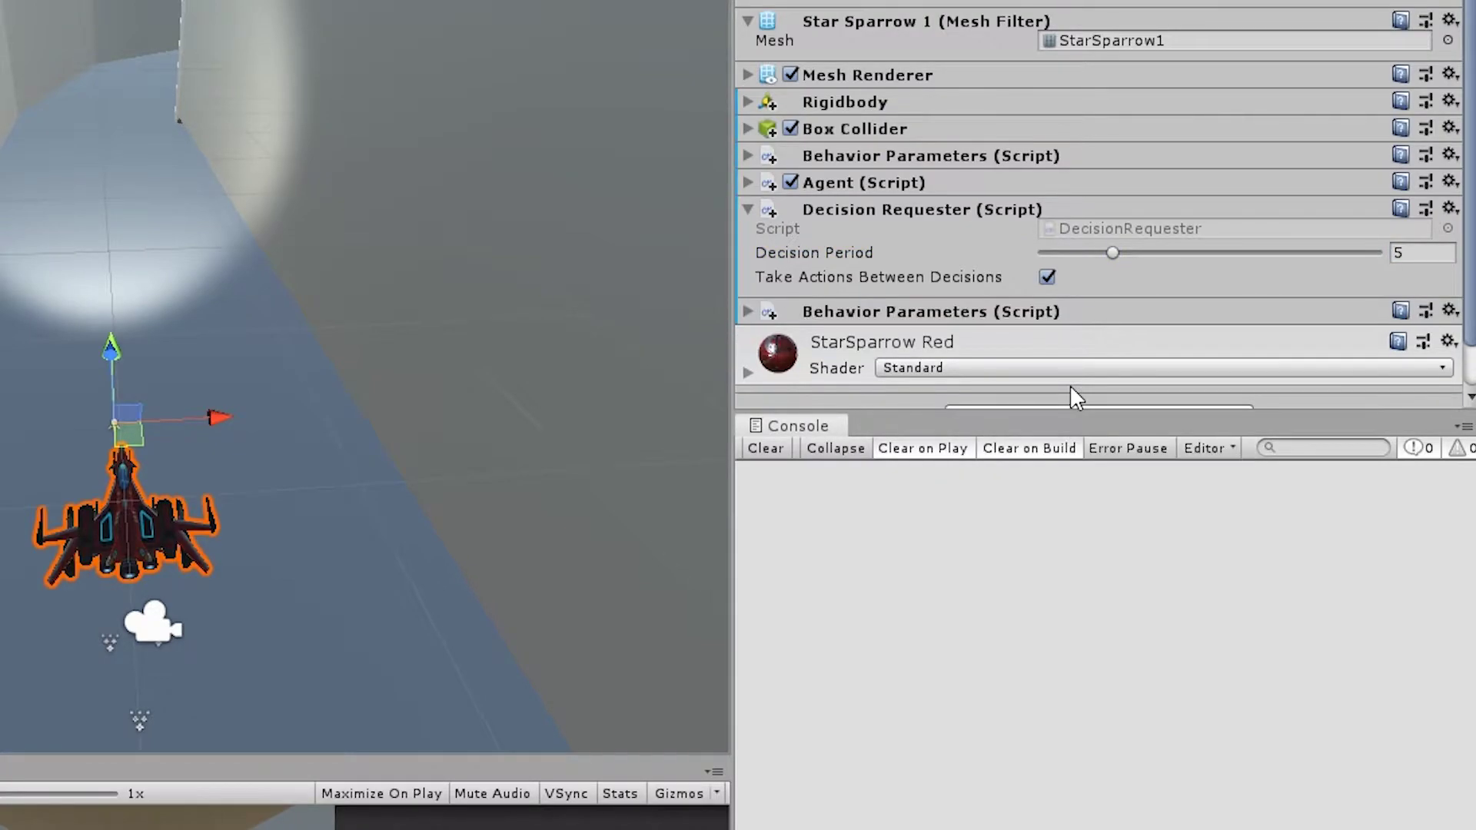
left_click(747, 310)
scroll(884, 192, "down", 6)
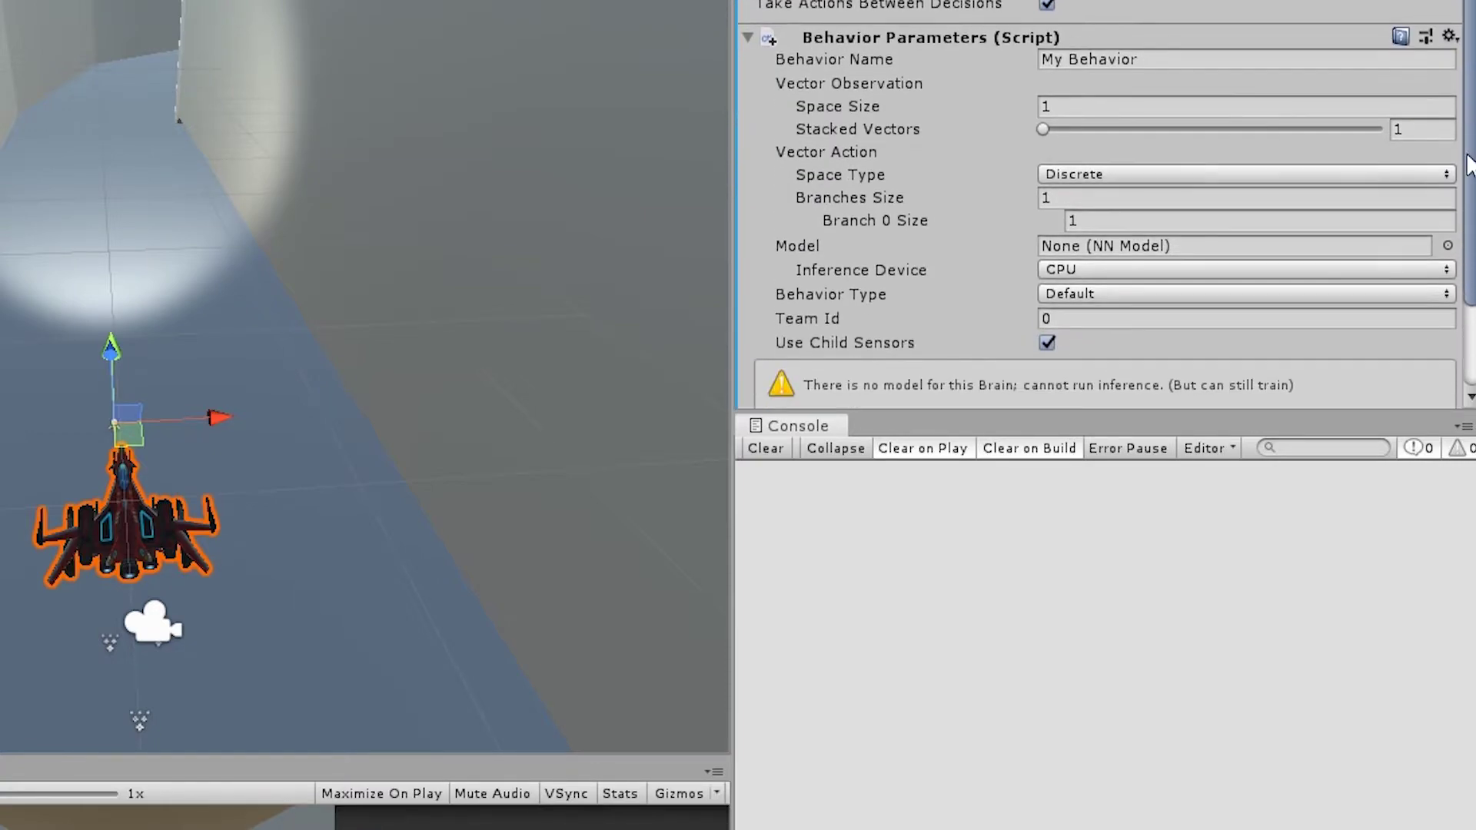
Set Space Size 6, Branches Size 2, and branch sizes of 3
left_click(984, 96)
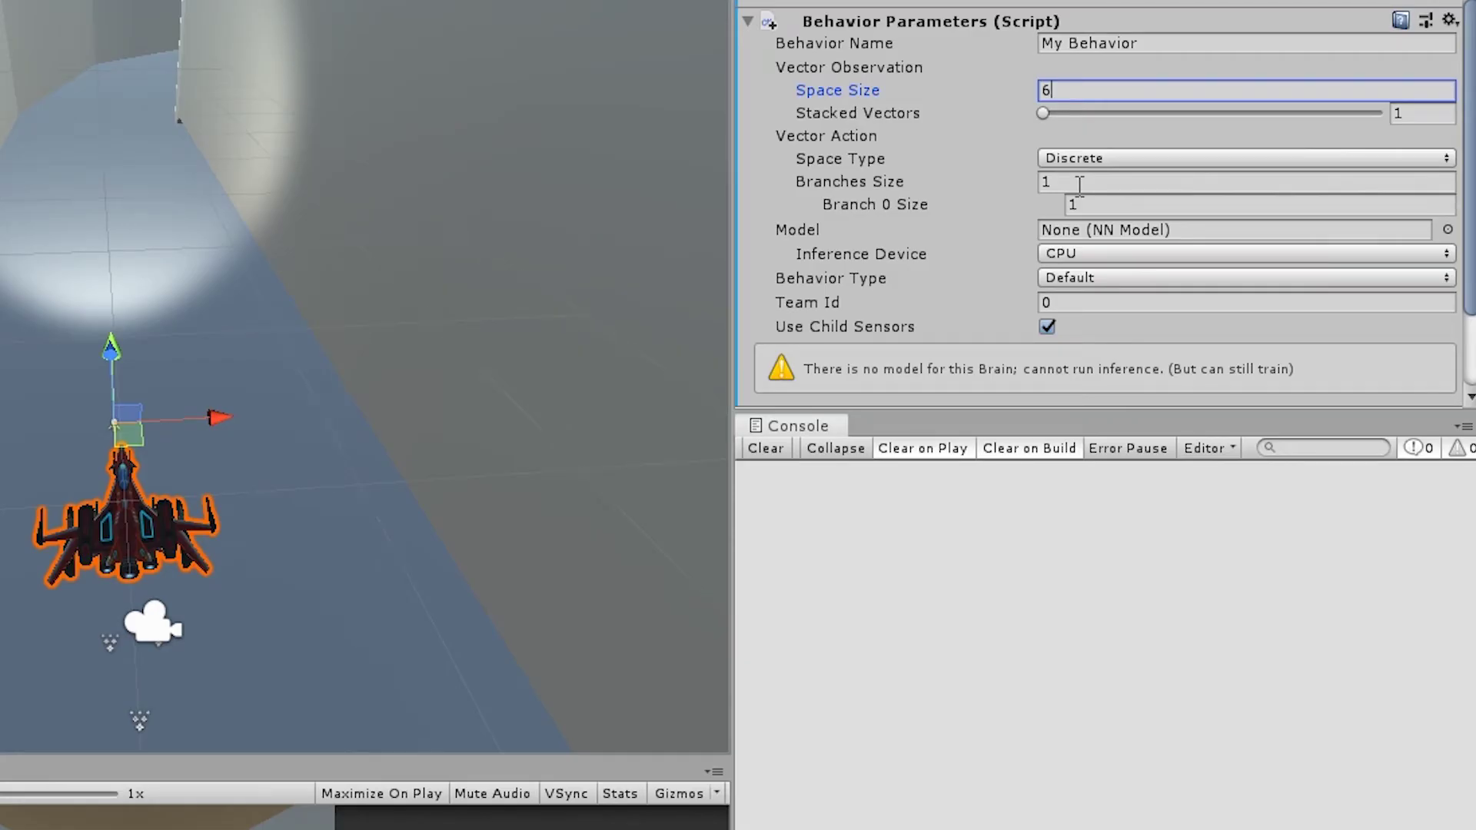
left_click(1080, 183)
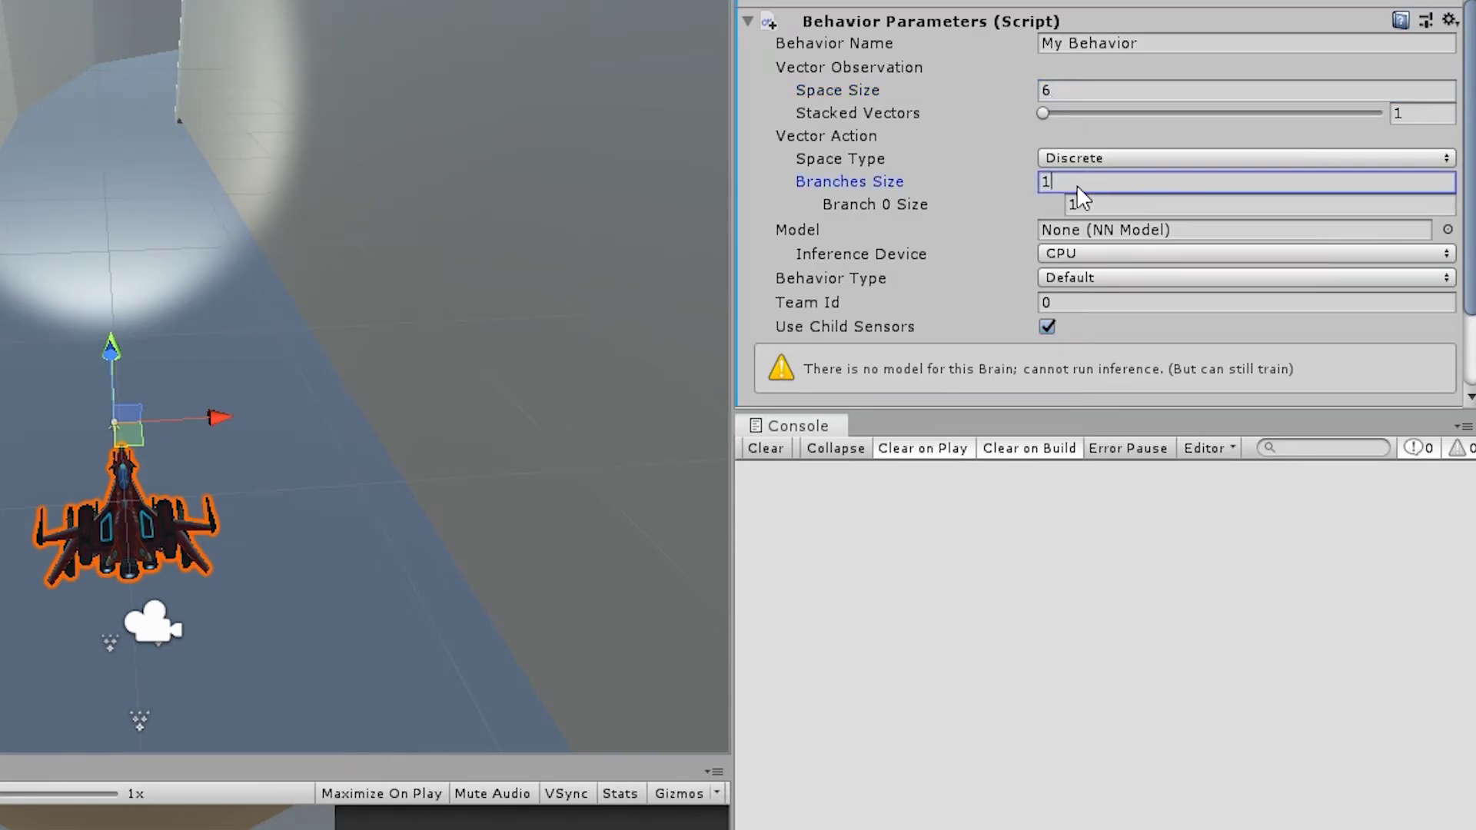
type("2")
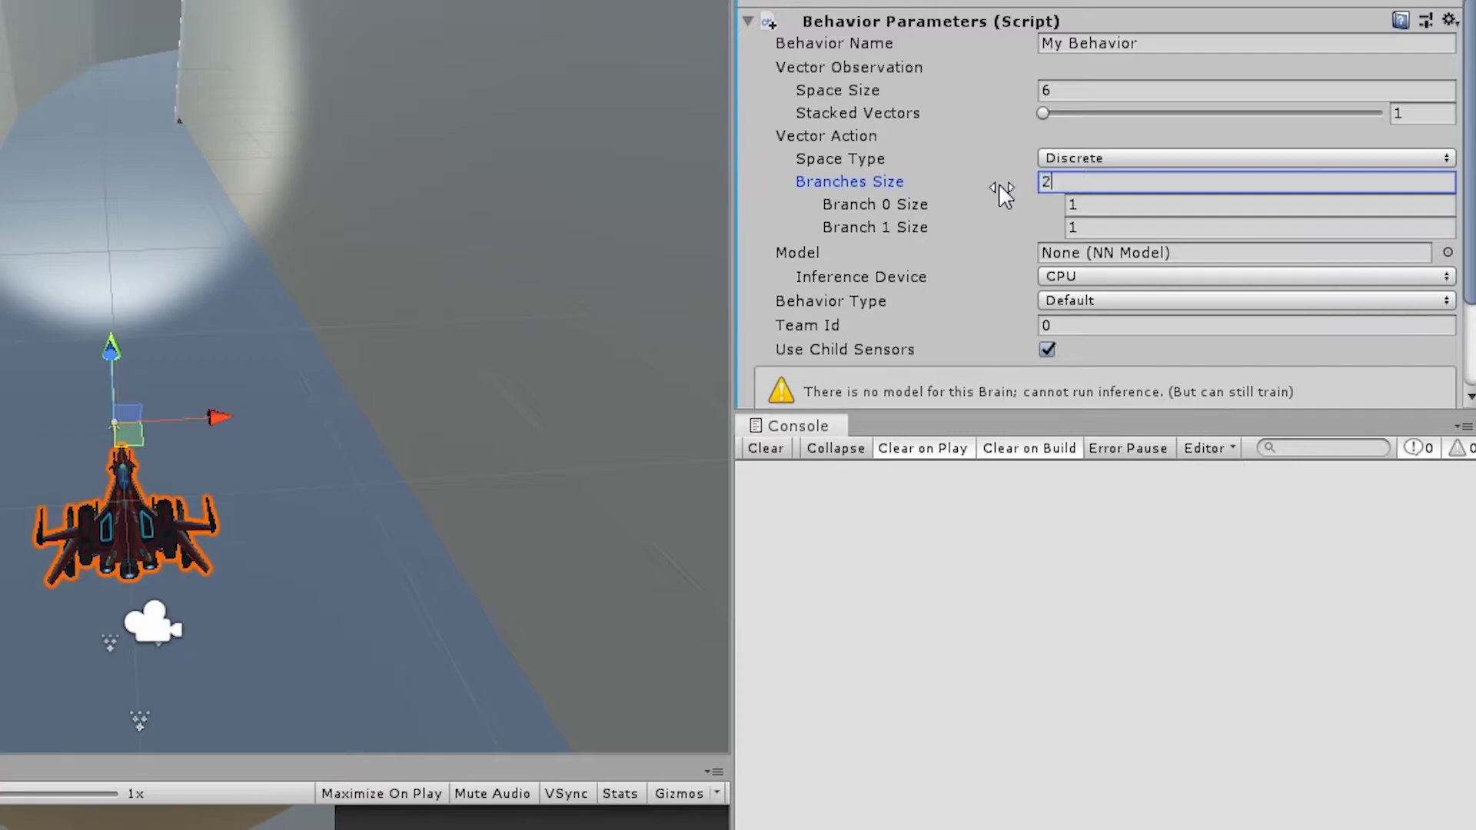
left_click(1091, 205)
type("3")
left_click(1072, 227)
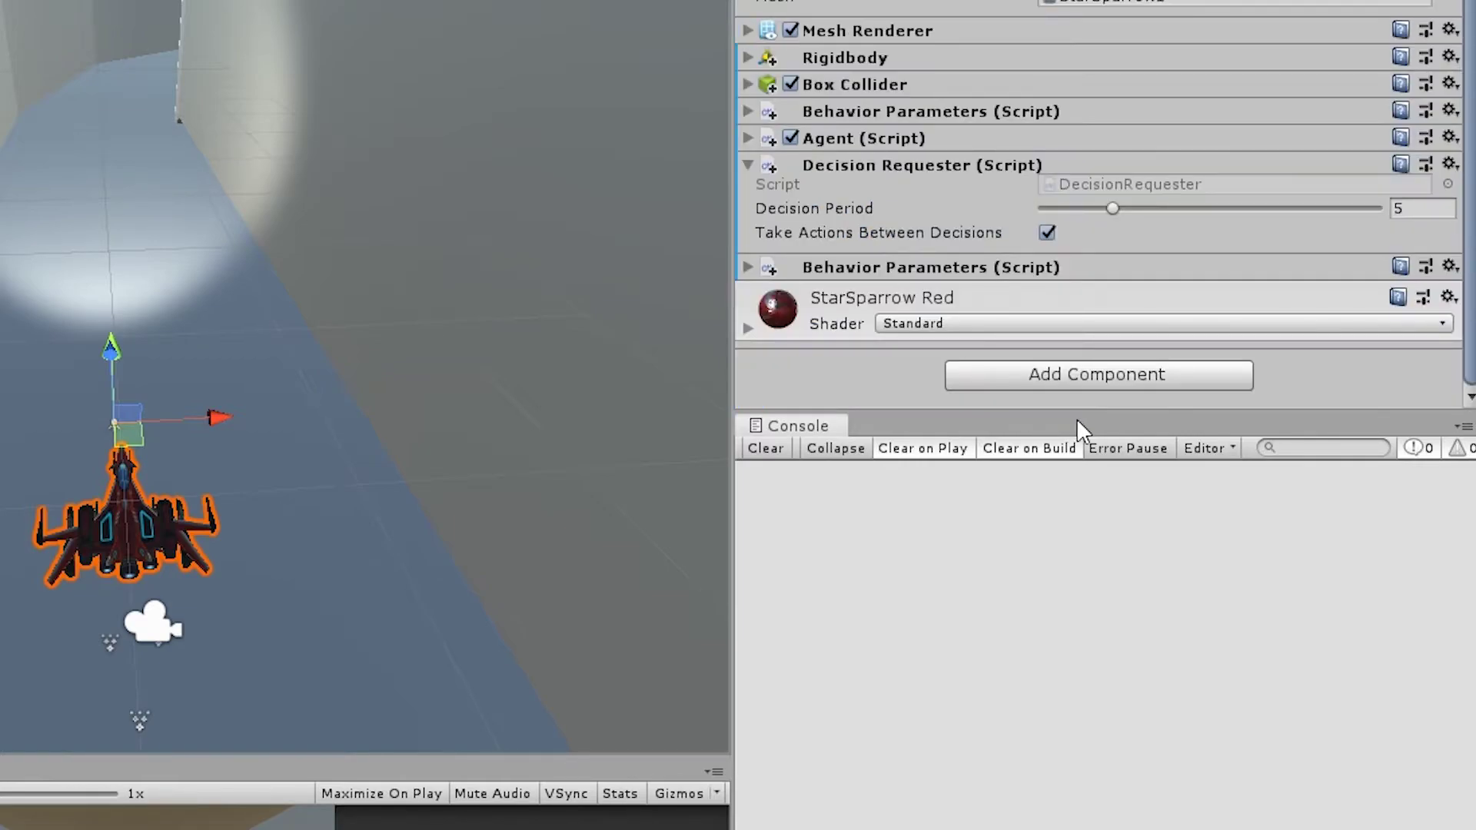
Add a Ray Perception Sensor 3D component to the ship
left_click(1087, 372)
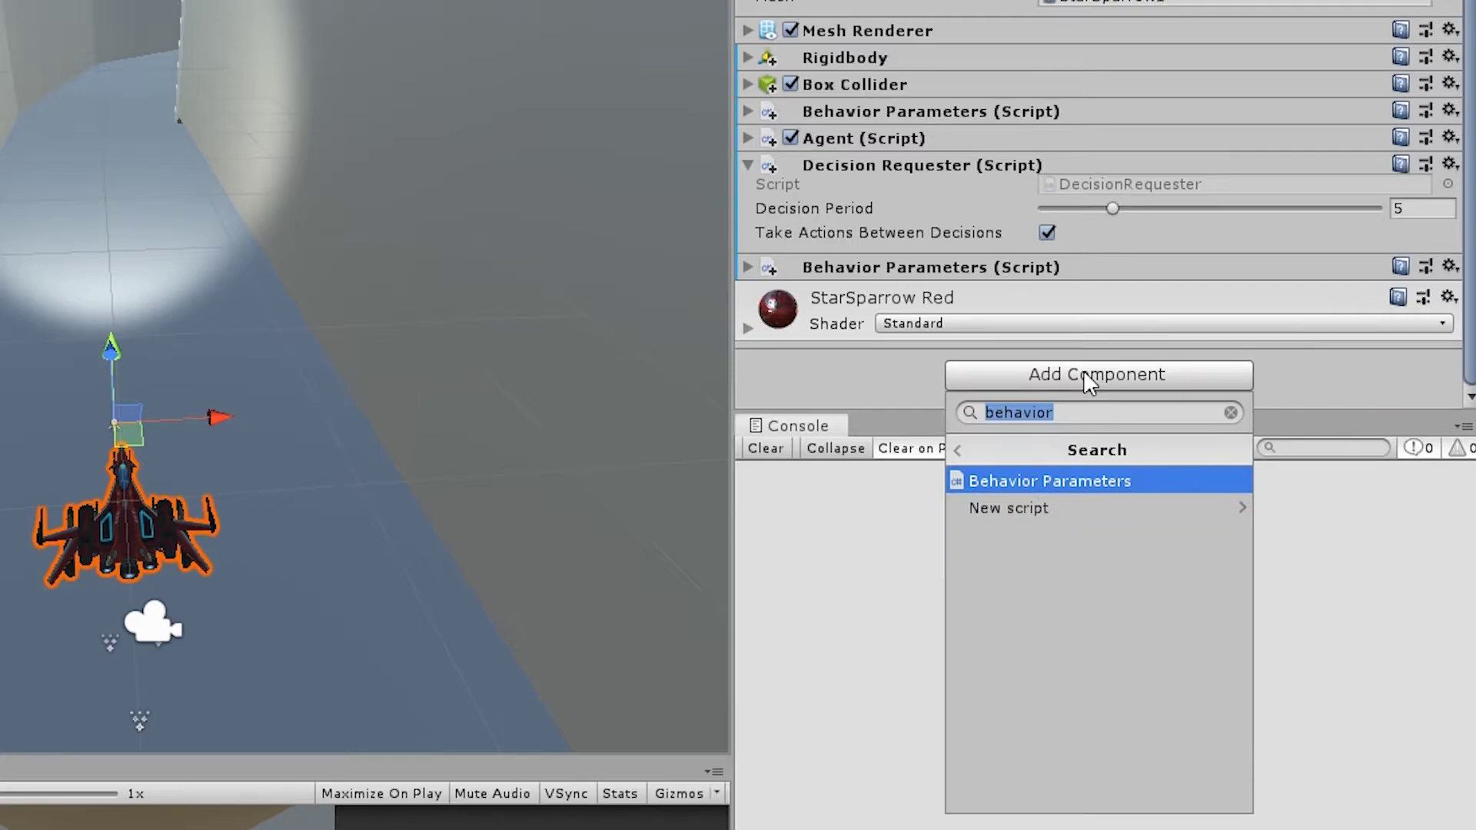
type("ray")
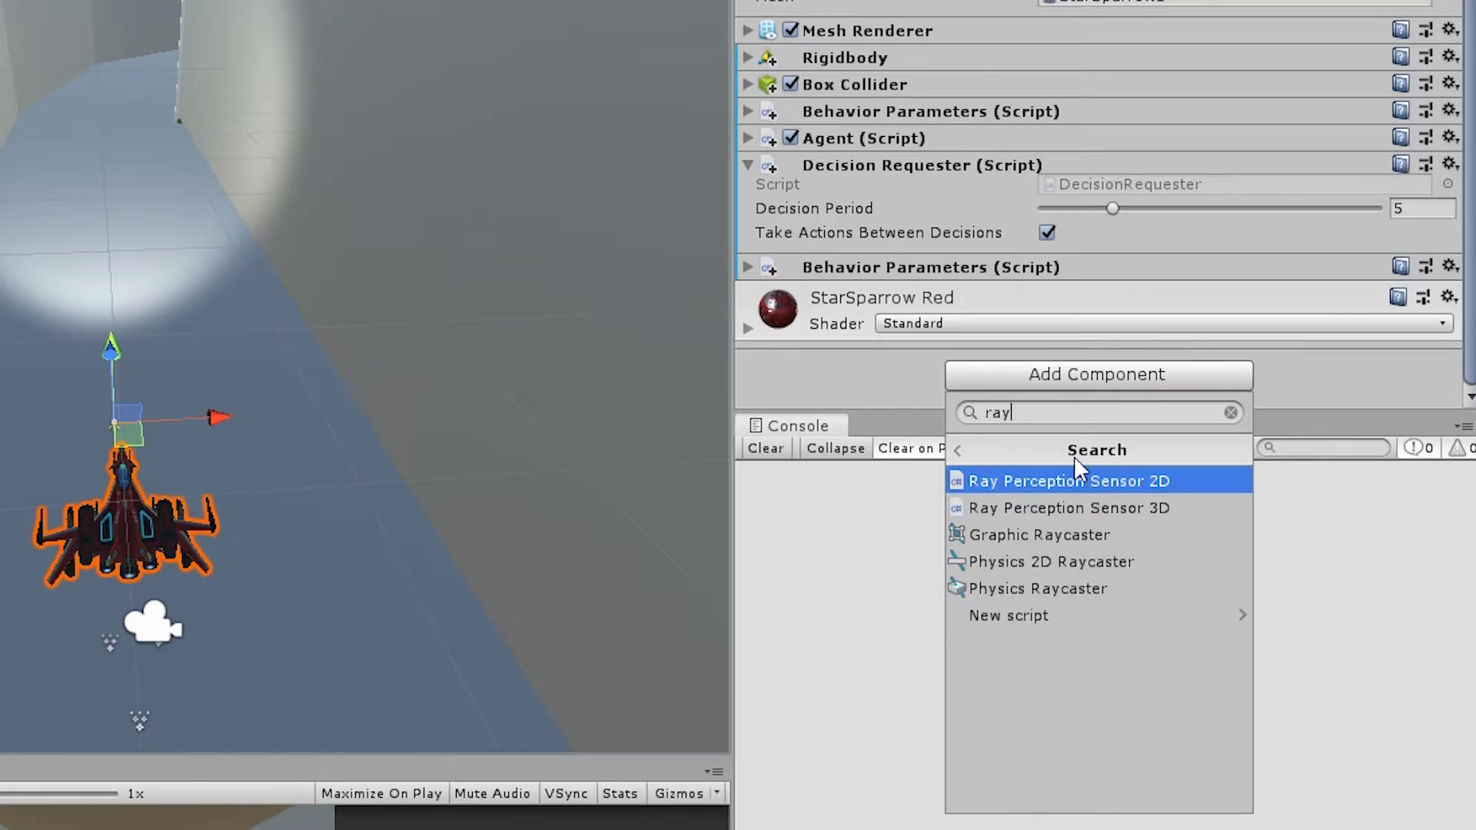
left_click(1082, 505)
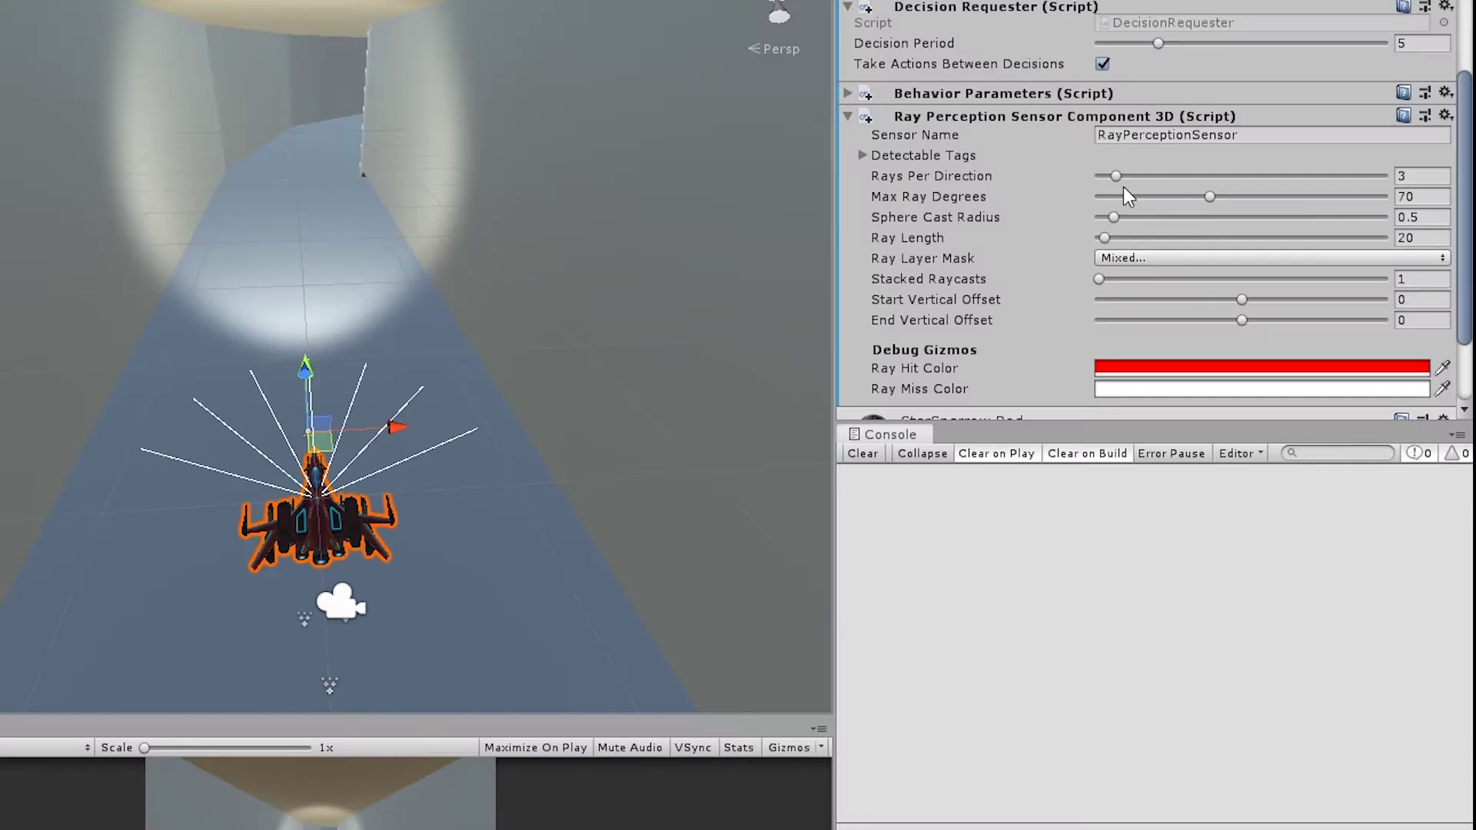
Add more rays, lengthen them to 108, shrink the sphere cast radius, and reposition the ship
mouse_move(1122, 178)
left_mouse_down()
mouse_move(1382, 182)
mouse_move(1117, 180)
left_mouse_up()
mouse_move(1105, 238)
left_mouse_down()
mouse_move(1129, 239)
mouse_move(1112, 217)
left_mouse_up()
left_click_drag(1209, 196, 1156, 208)
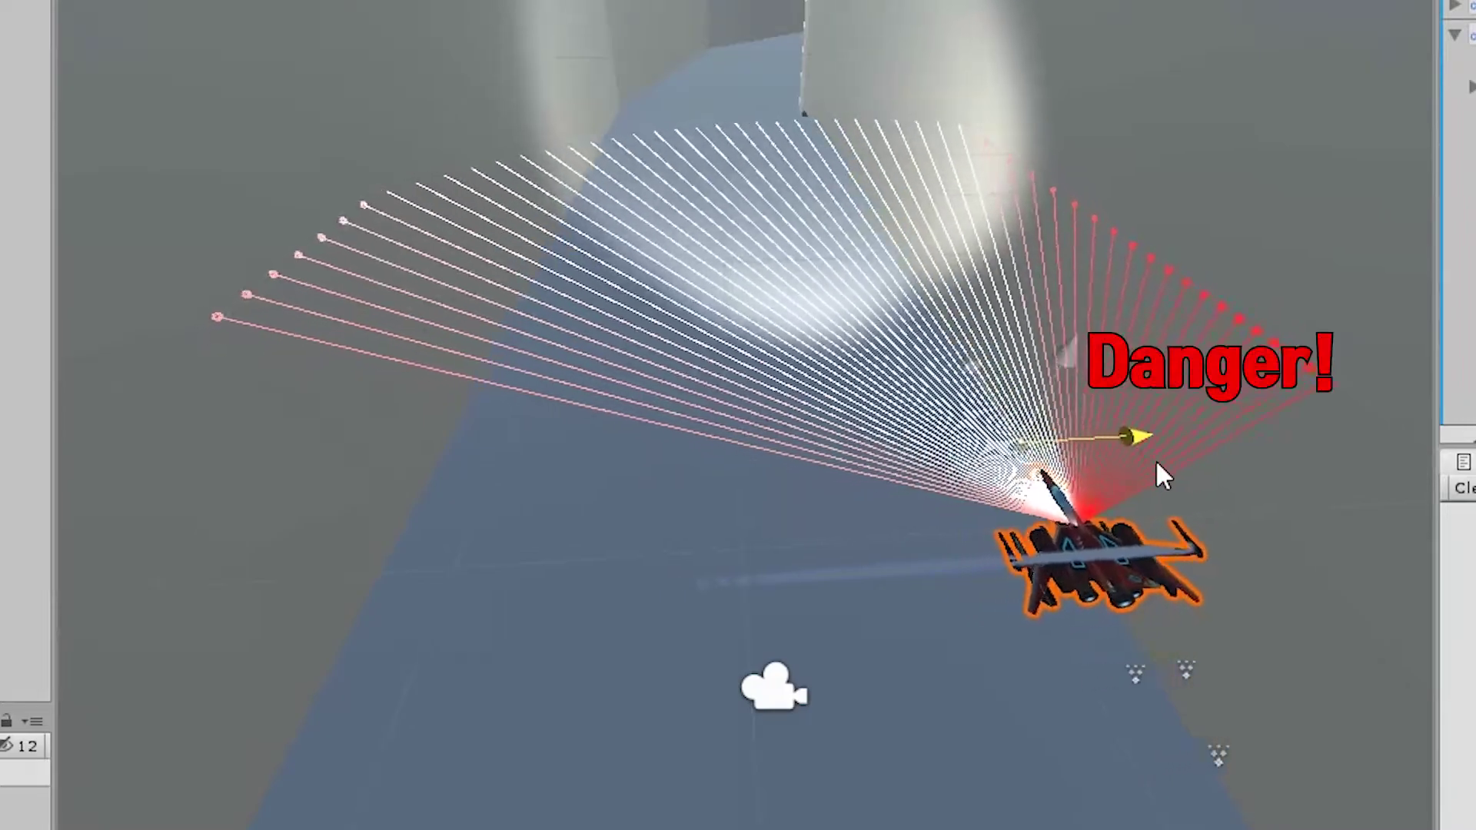
left_click_drag(1161, 476, 461, 484)
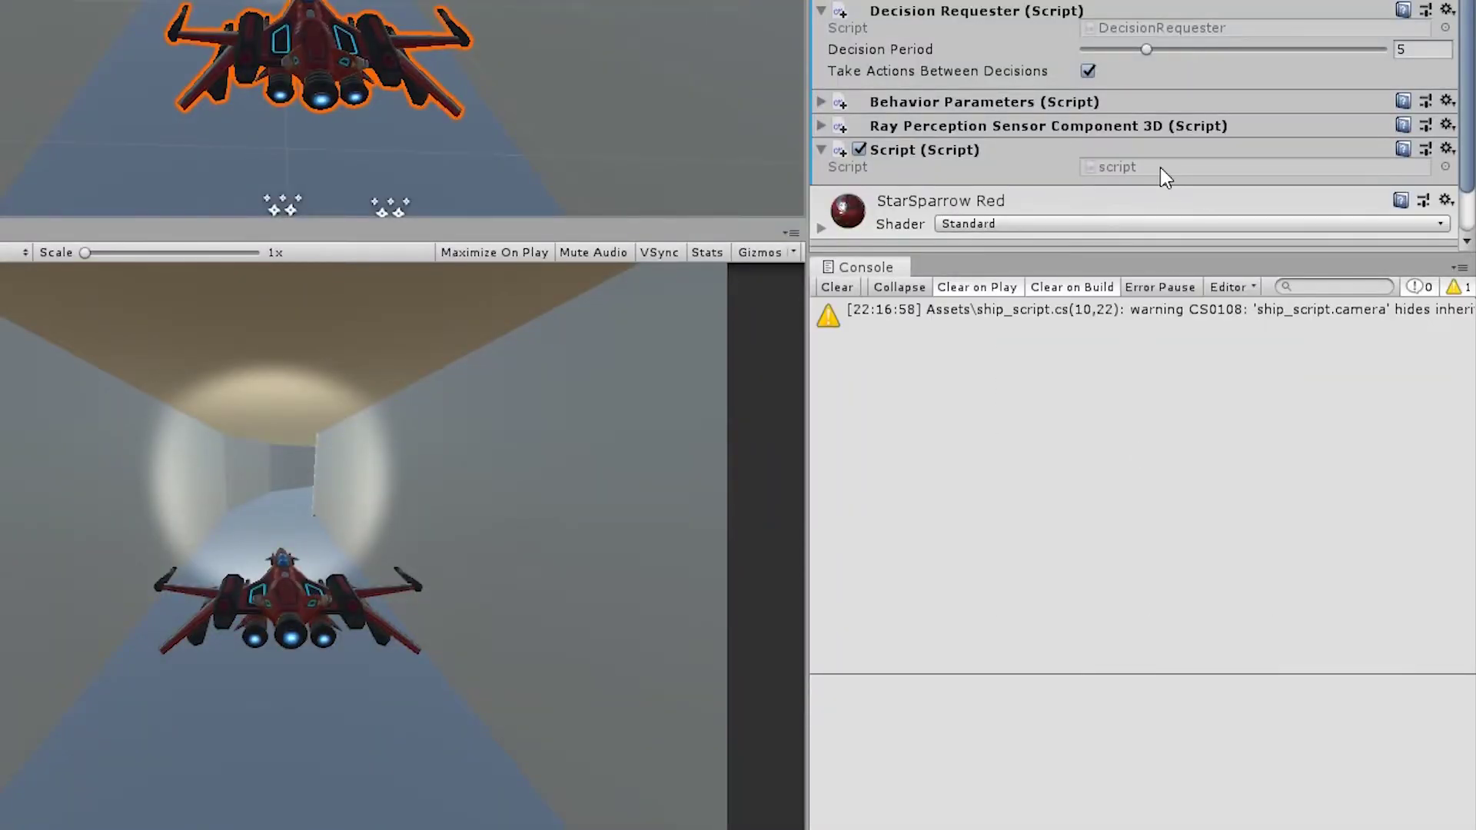
Open script.cs and add 'using Unity.MLAgents;' and 'using Unity.MLAgents.Sensors;'
double_click(1160, 168)
left_click(438, 120)
key("Return")
type("using")
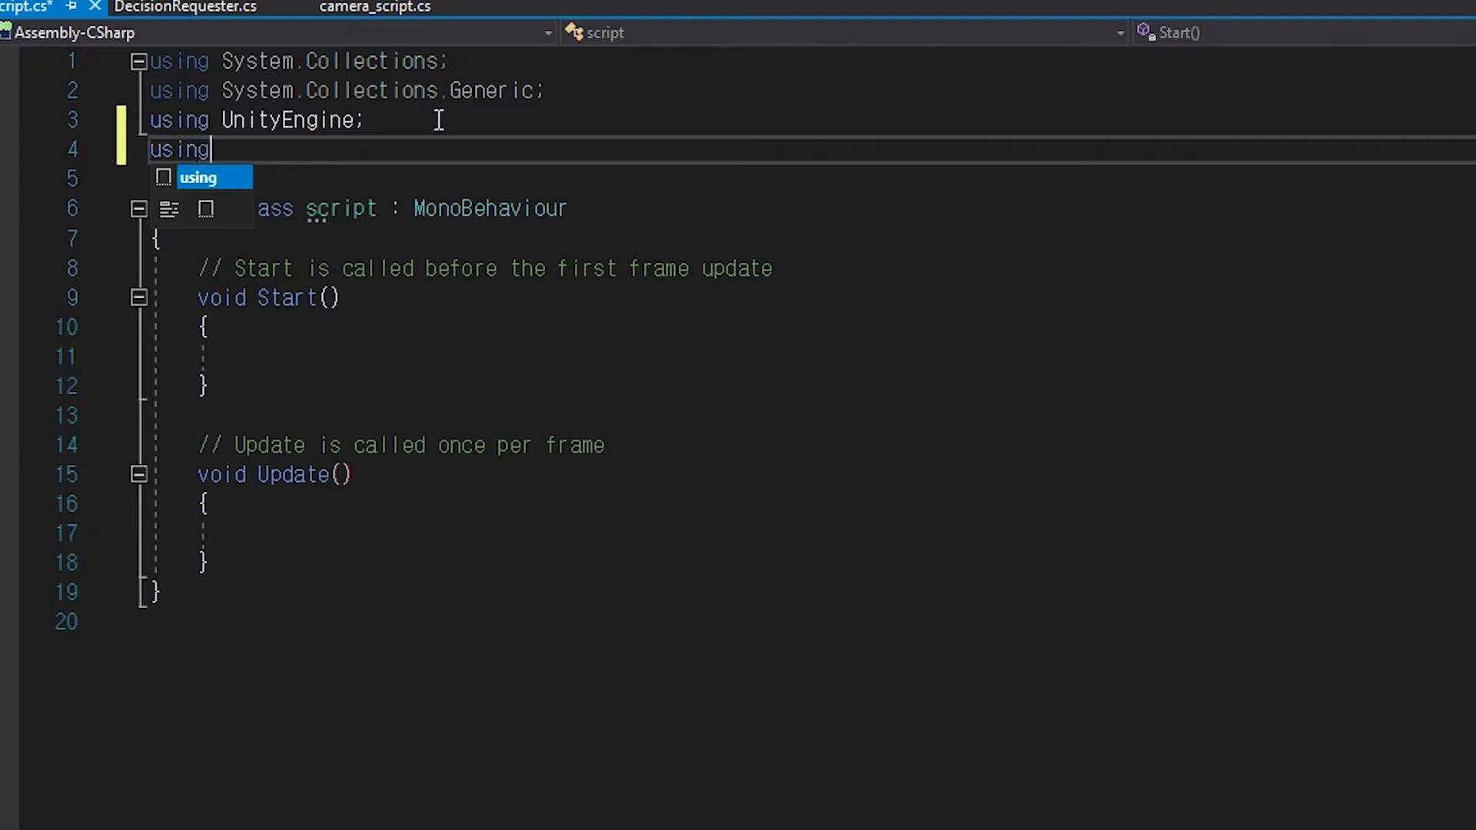
type(" Unity.MLAgents;")
key("Return")
type("using")
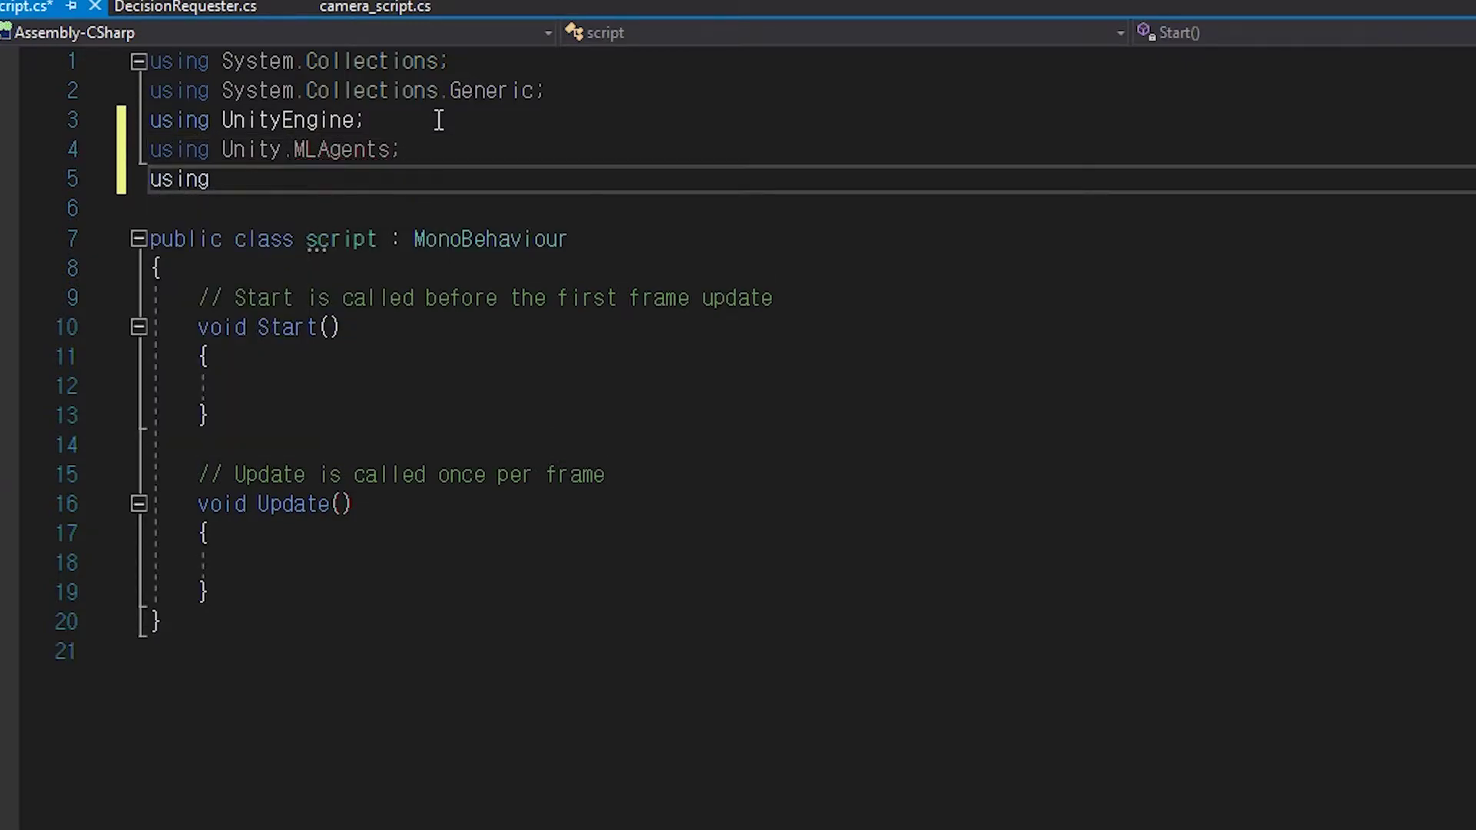
type(" Unity.MLAgents.Sensors;")
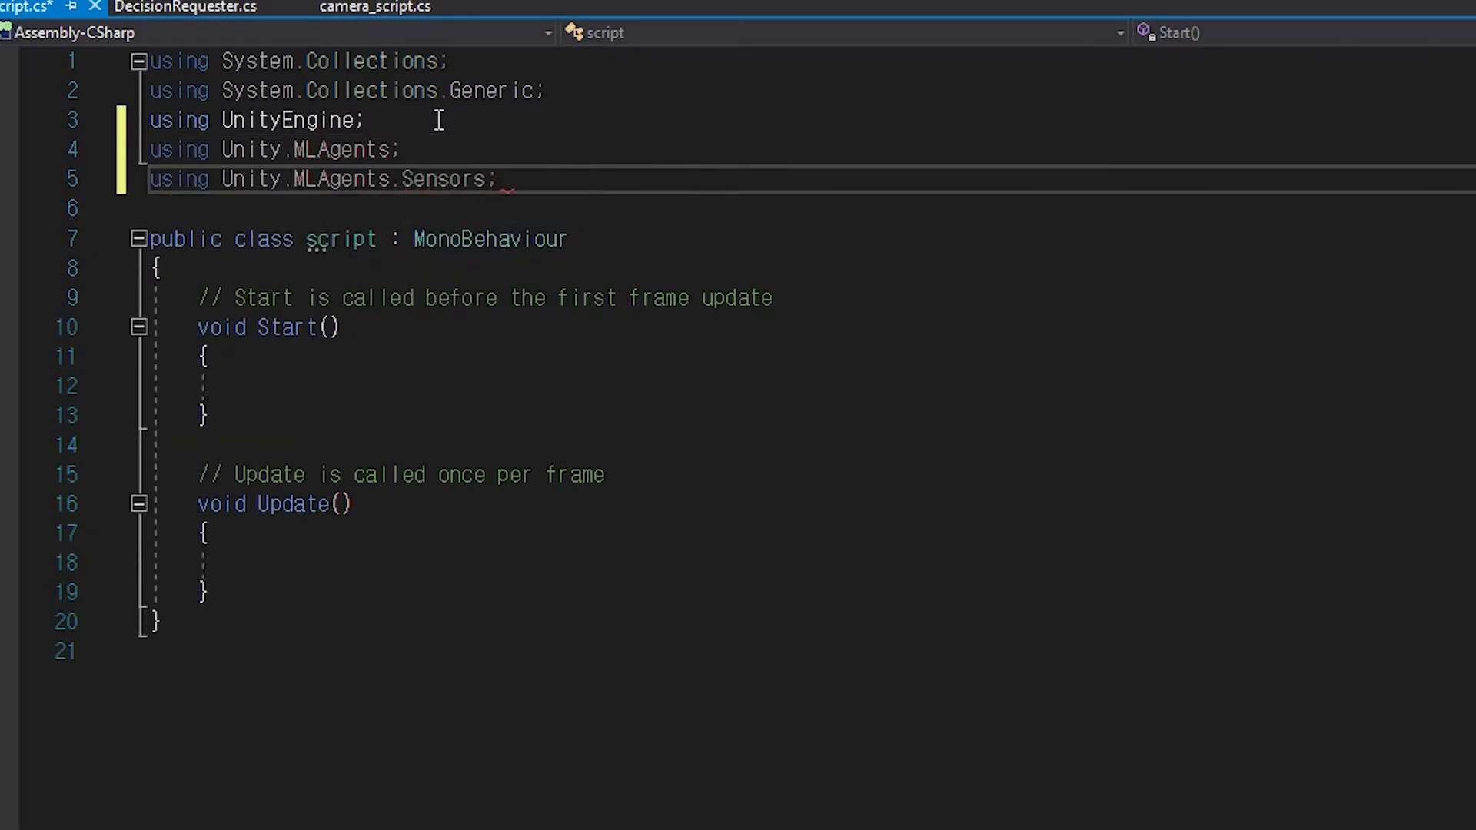
Change the script's base class from MonoBehaviour to Agent
double_click(461, 239)
key("BackSpace")
type("Agent")
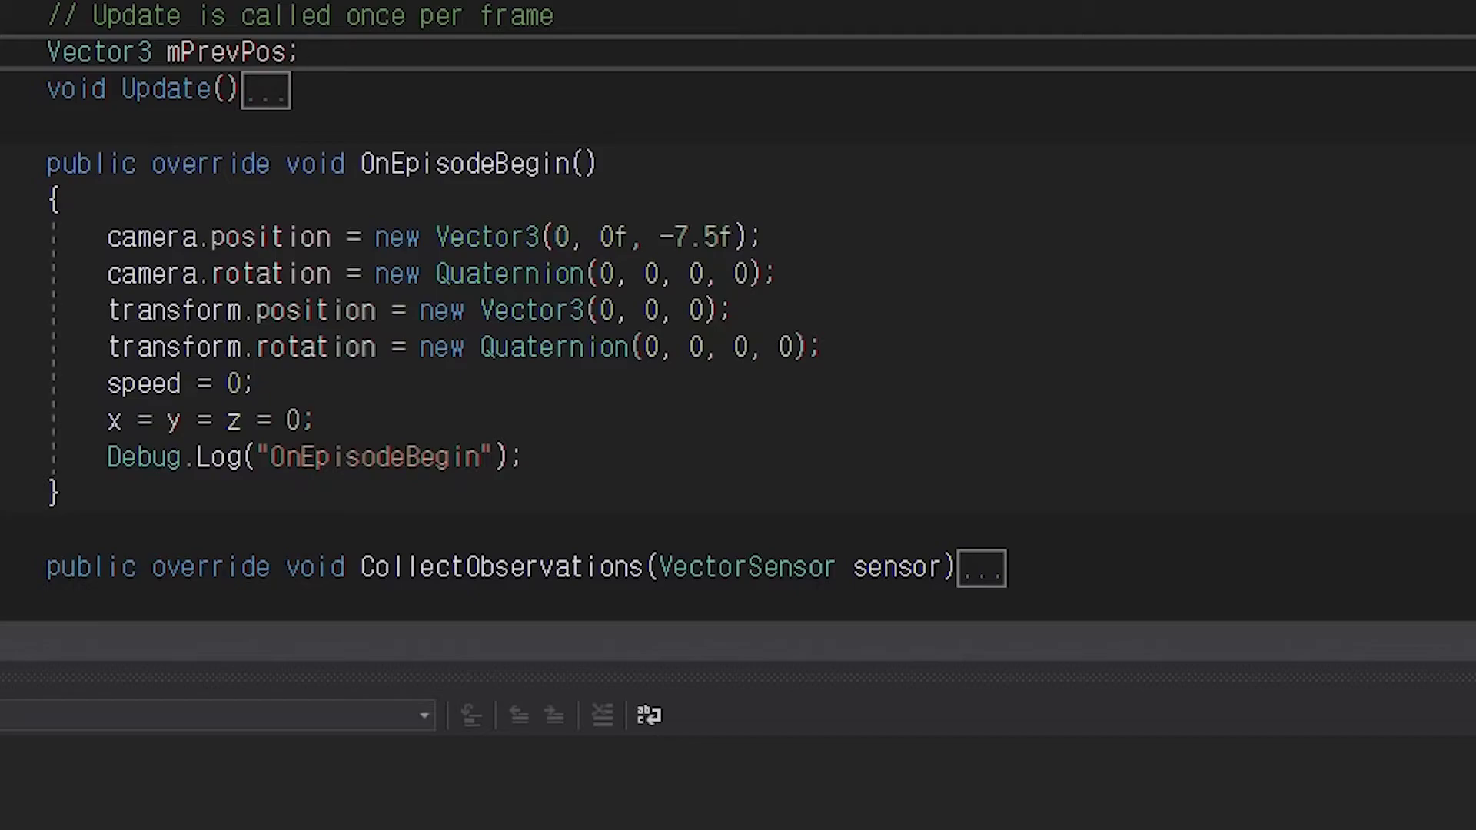
Collapse the script to definitions and highlight CollectObservations and its first AddObservation call
key("ctrl+m")
key("ctrl+o")
left_click_drag(39, 235, 947, 244)
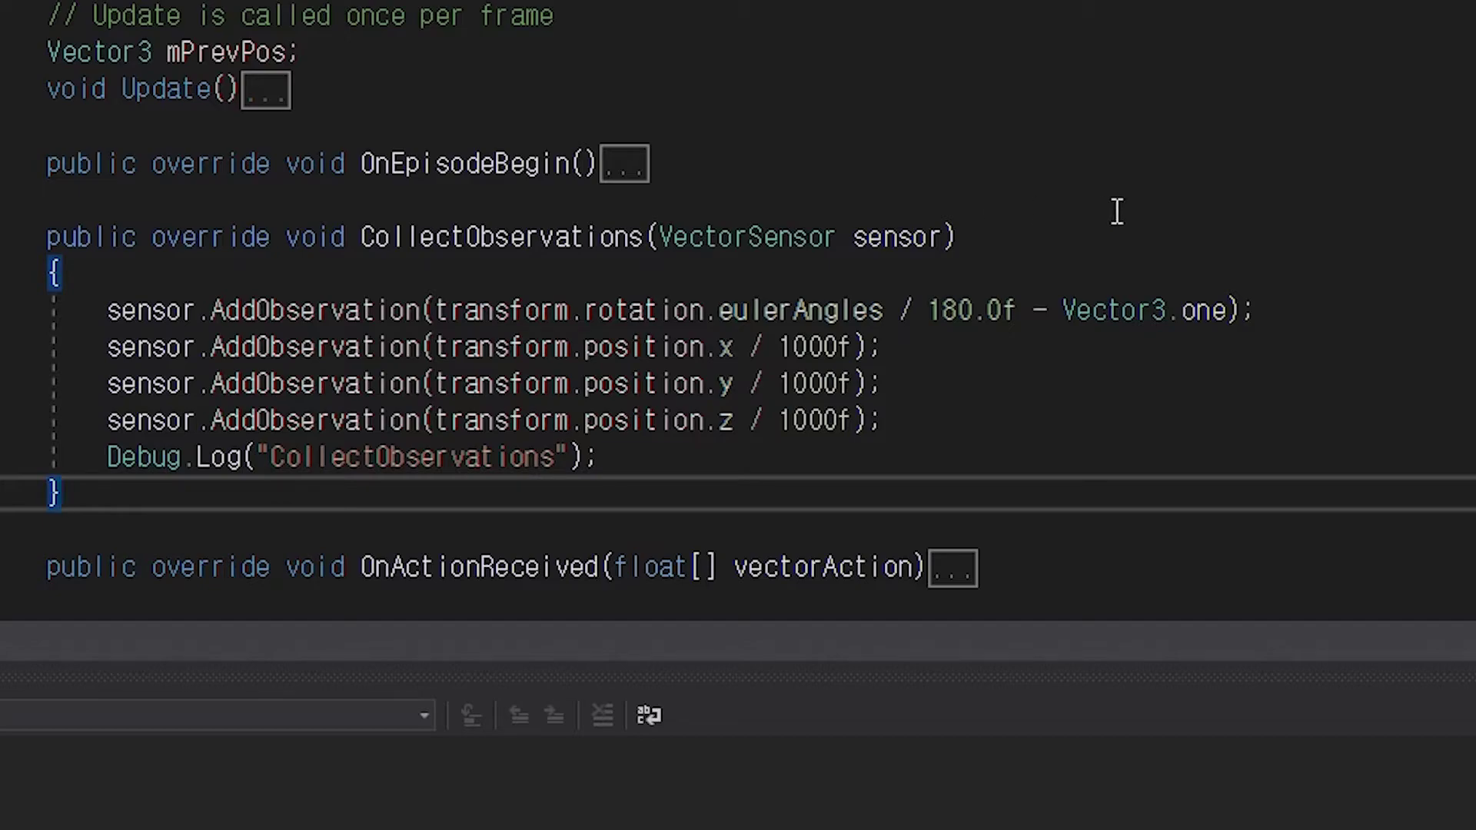
left_click_drag(108, 310, 425, 309)
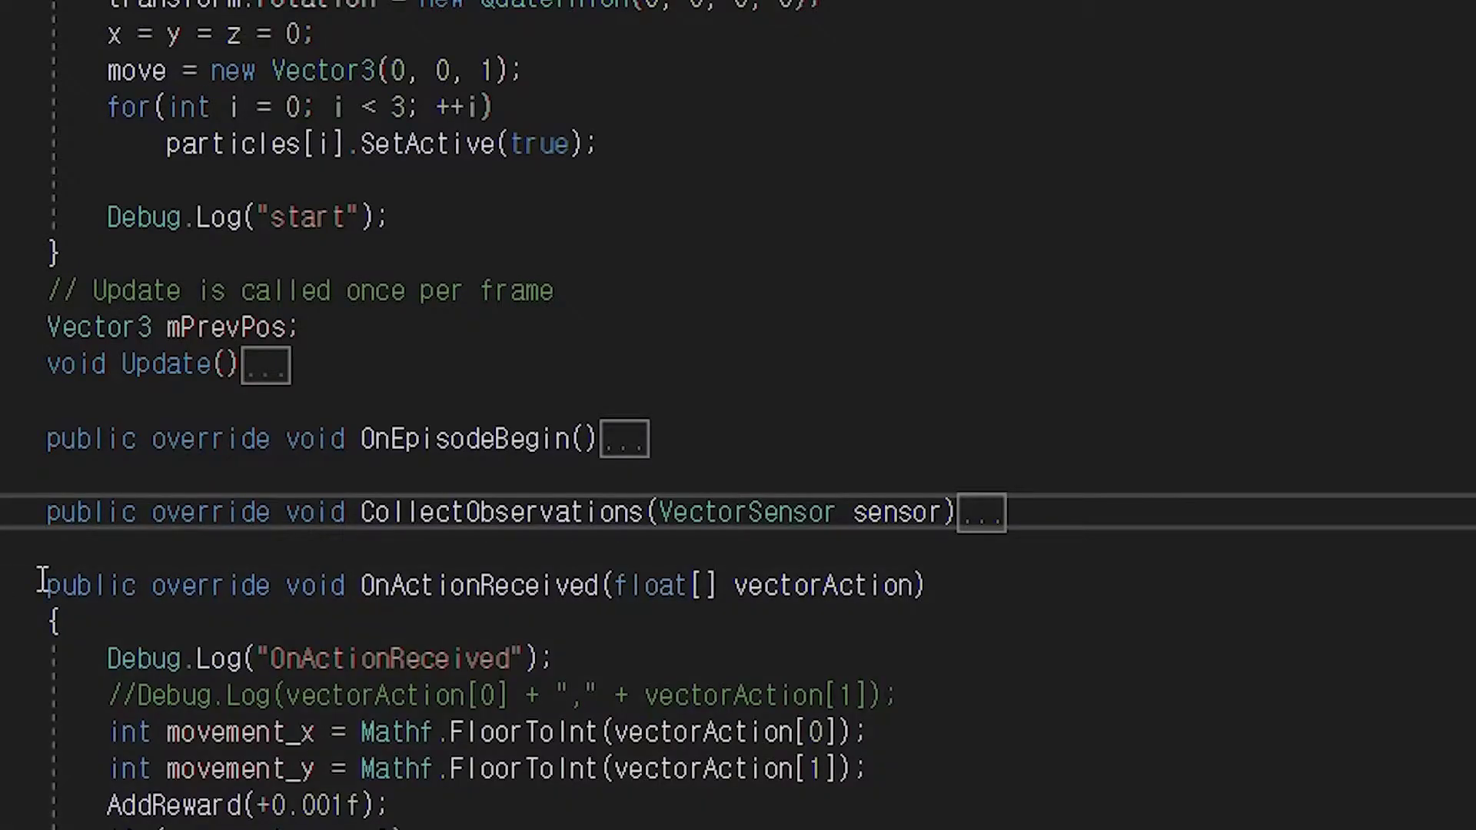
Scroll past OnActionReceived and Update, then expand the Heuristic method body
scroll(42, 577, "down", 4)
scroll(44, 576, "down", 1)
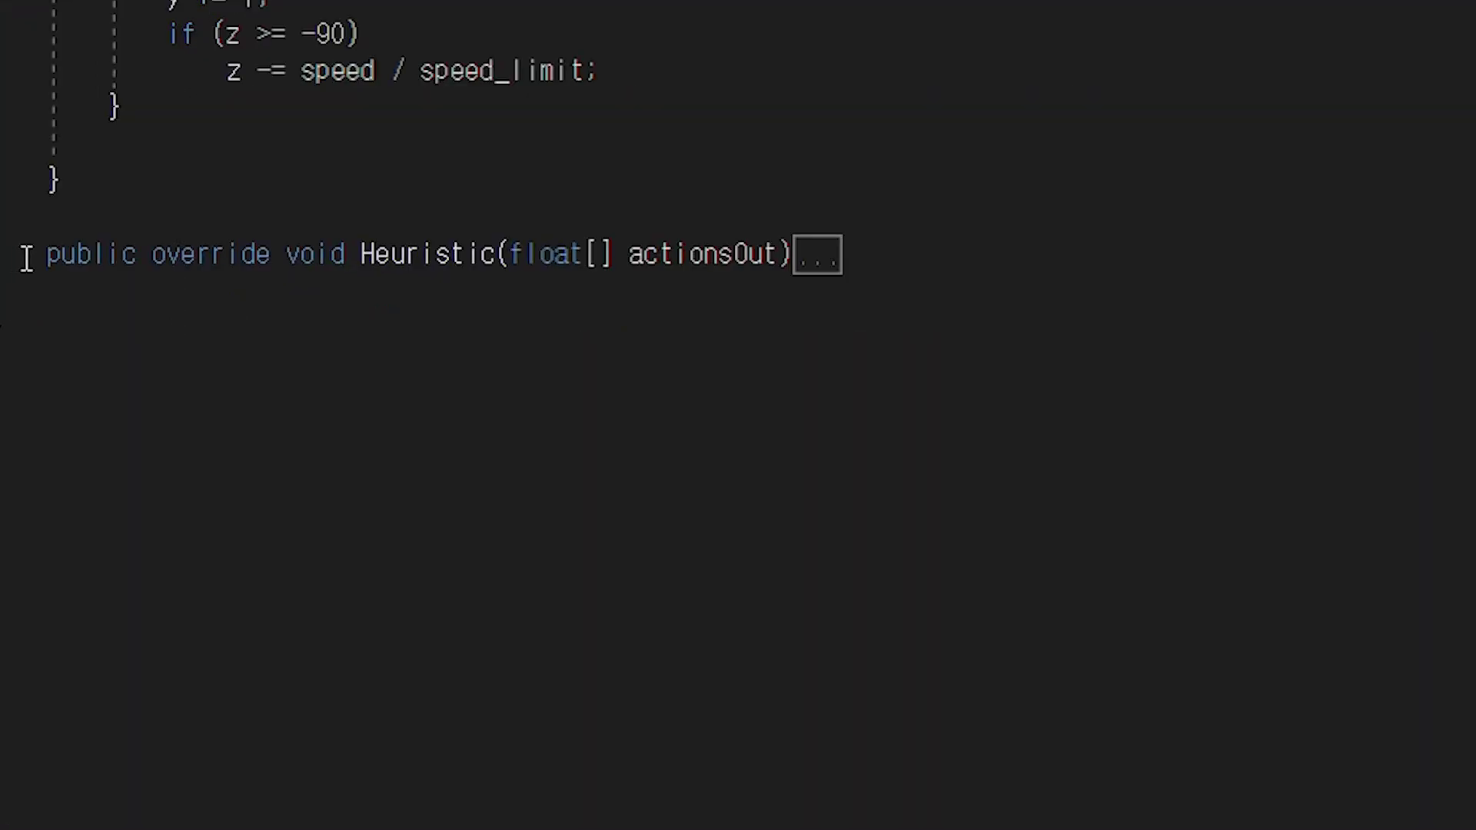
mouse_move(26, 257)
left_mouse_down()
mouse_move(315, 240)
mouse_move(781, 251)
mouse_move(797, 264)
left_mouse_up()
left_click(1032, 244)
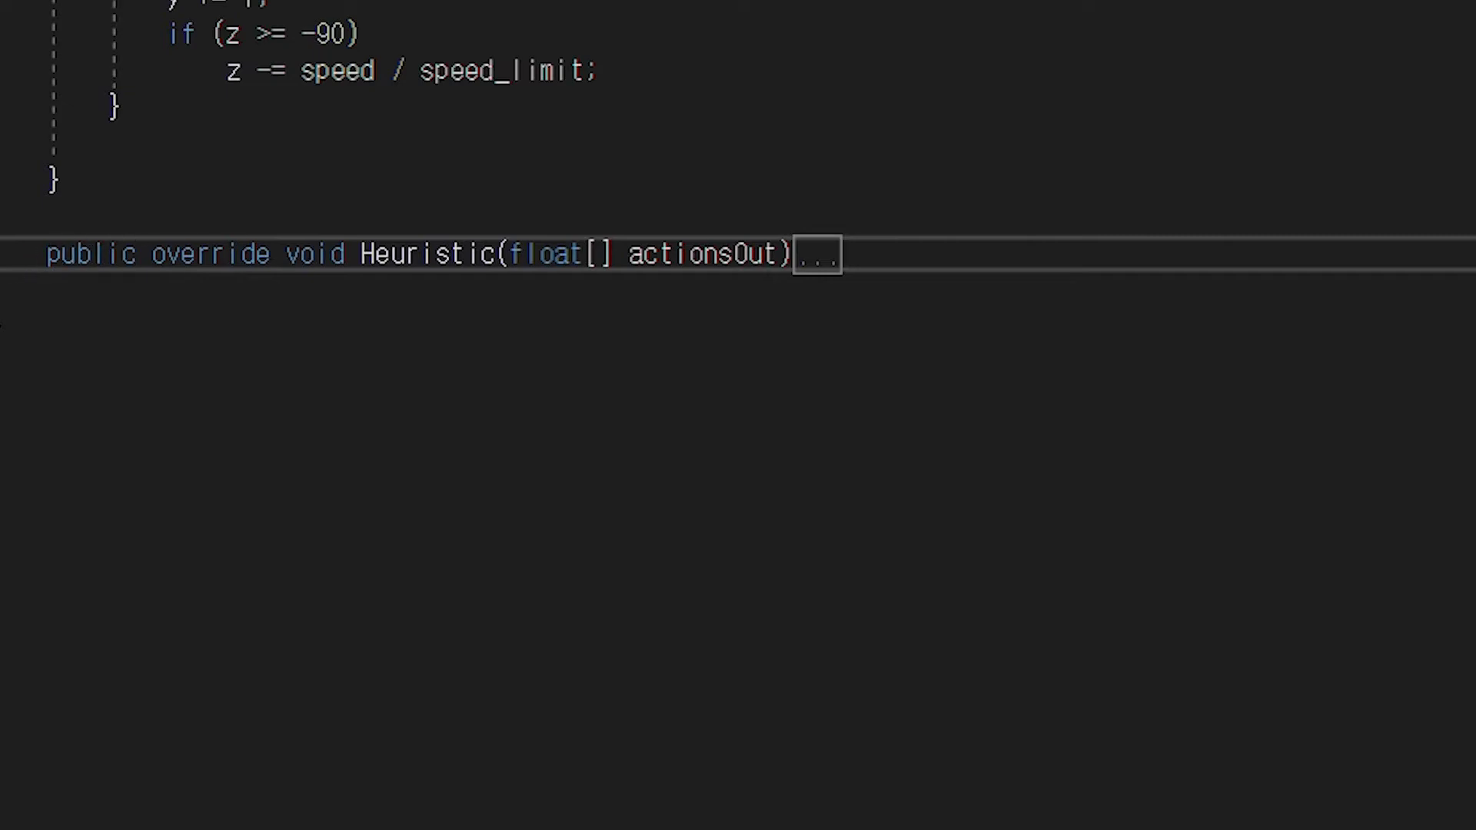
key("ctrl+m")
key("ctrl+m")
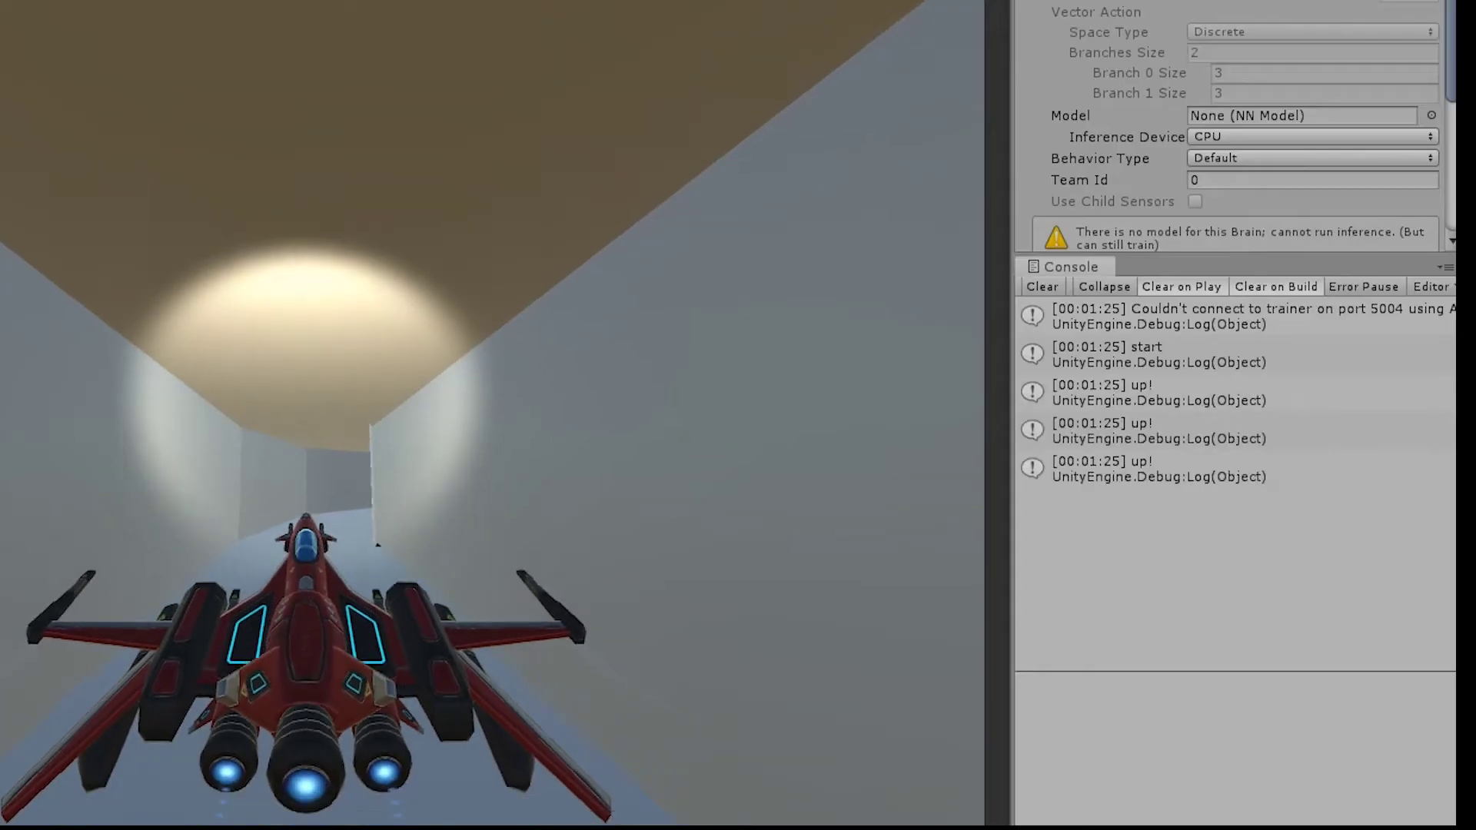
Test the ship's steering with the Down, Up, Right and Left arrow keys in Play mode
key("Down")
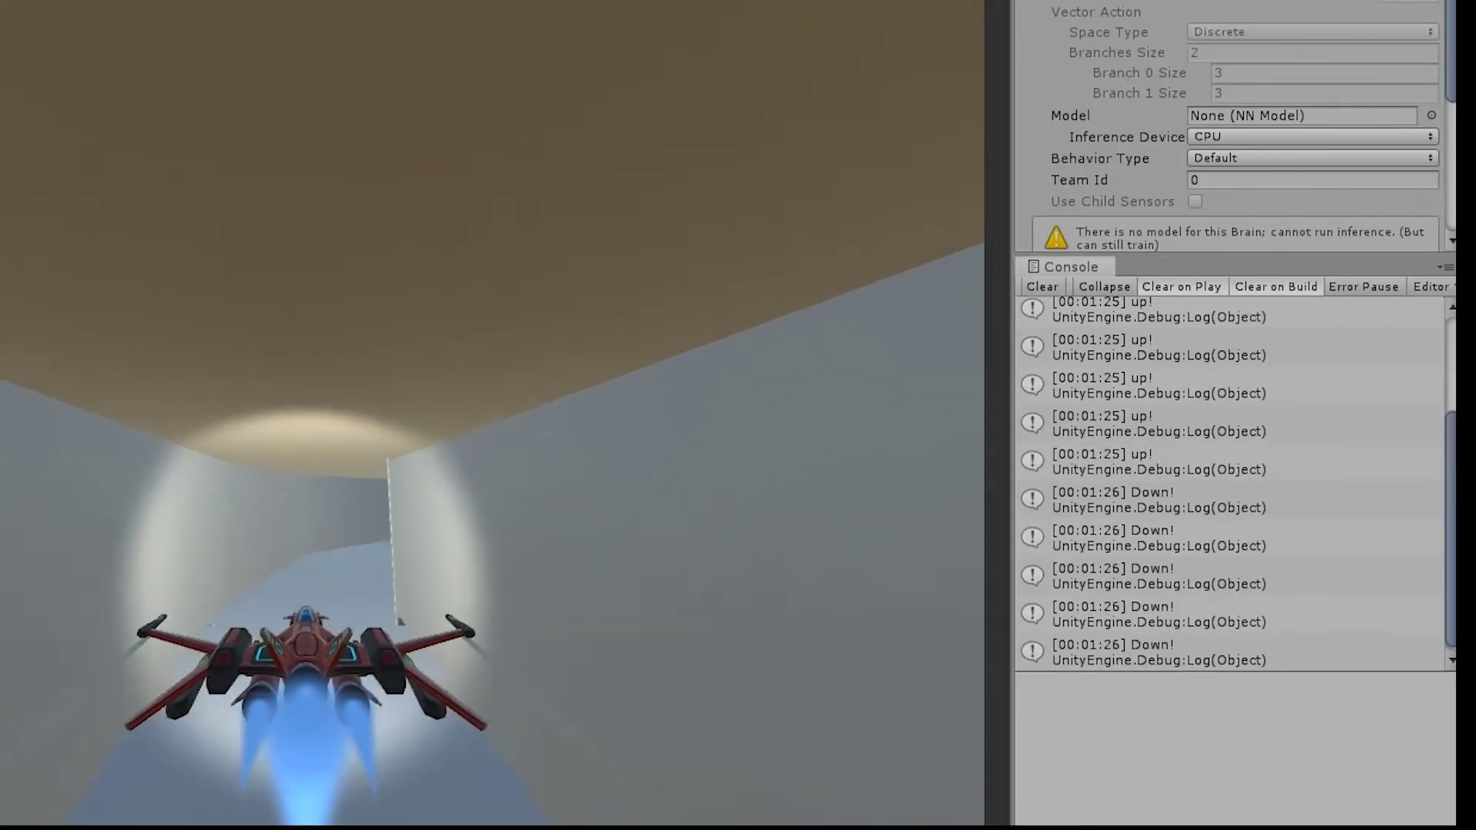
key("Up")
key("Right")
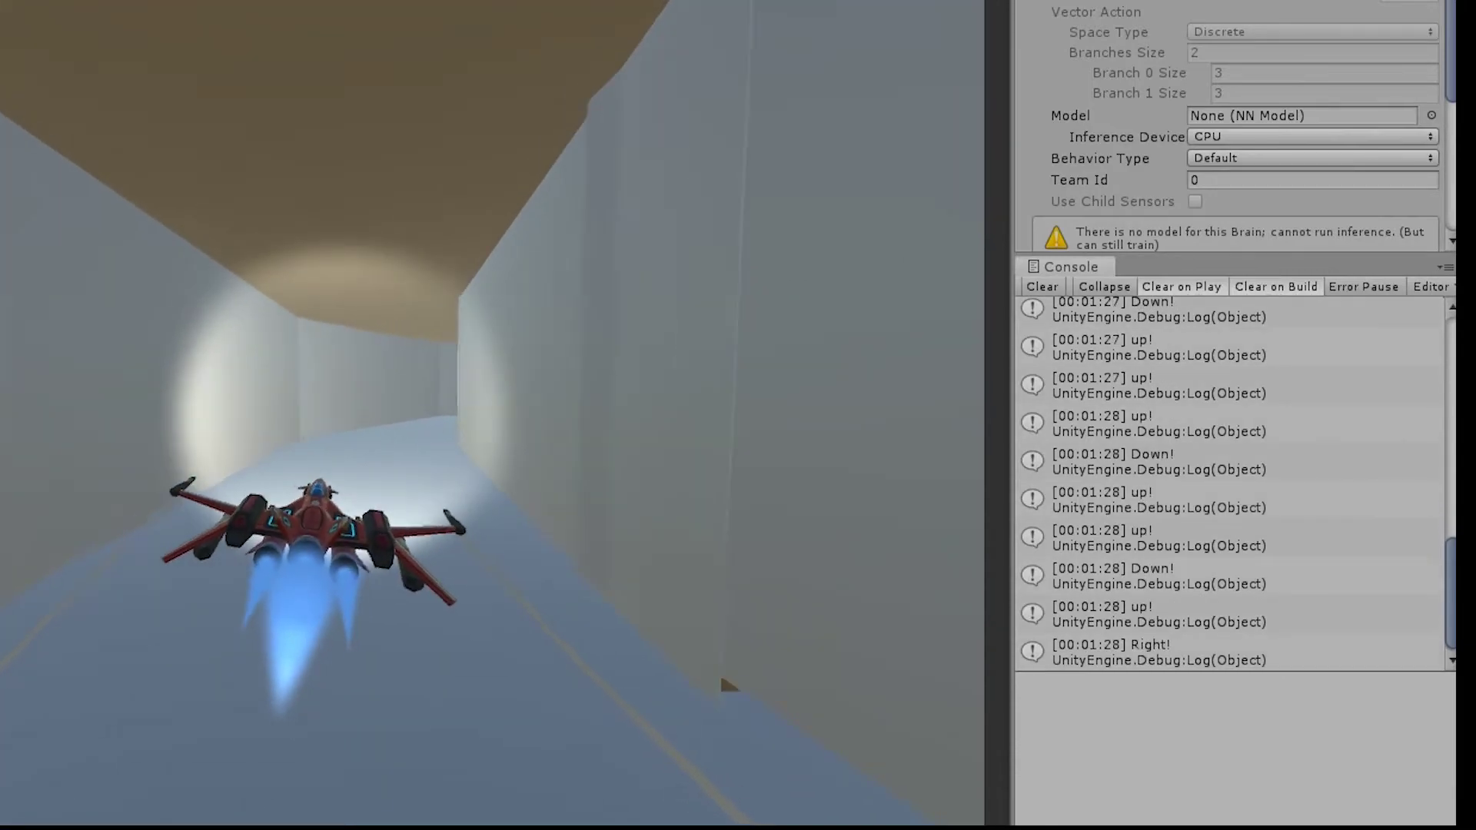
key("Left")
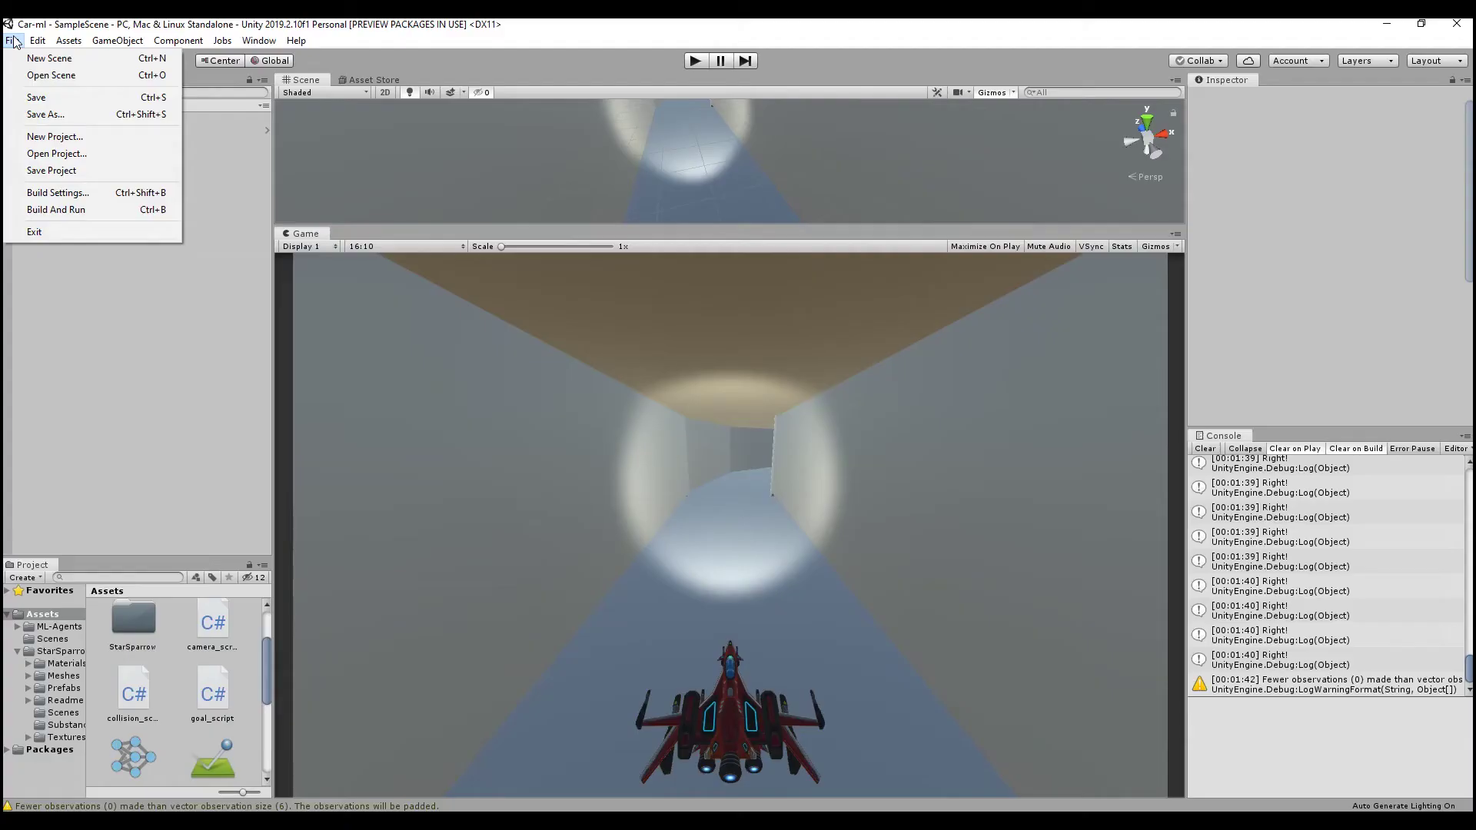
Build the scene as a standalone game into the App folder
left_click(46, 192)
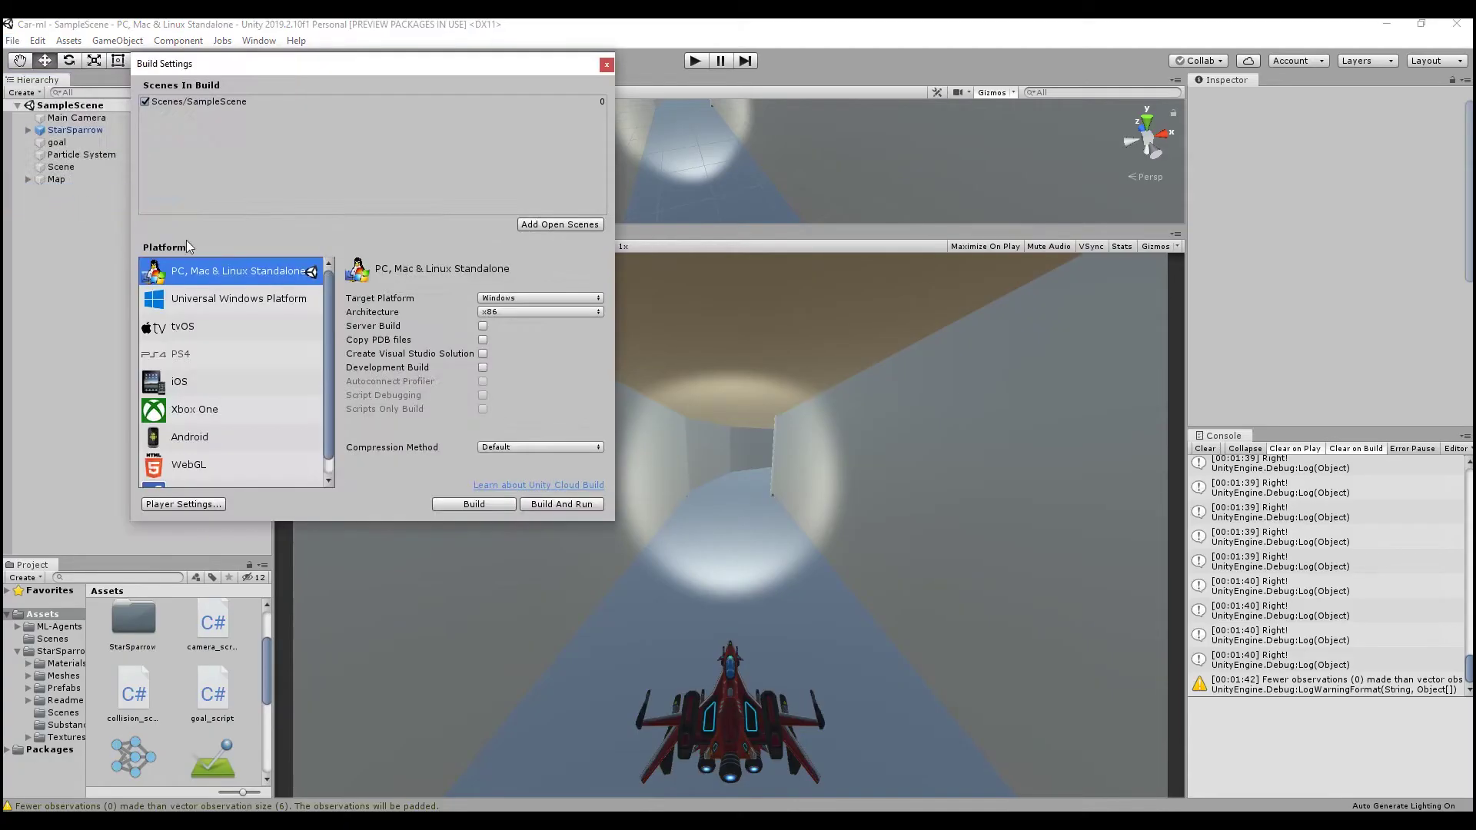
left_click(481, 507)
left_click(602, 442)
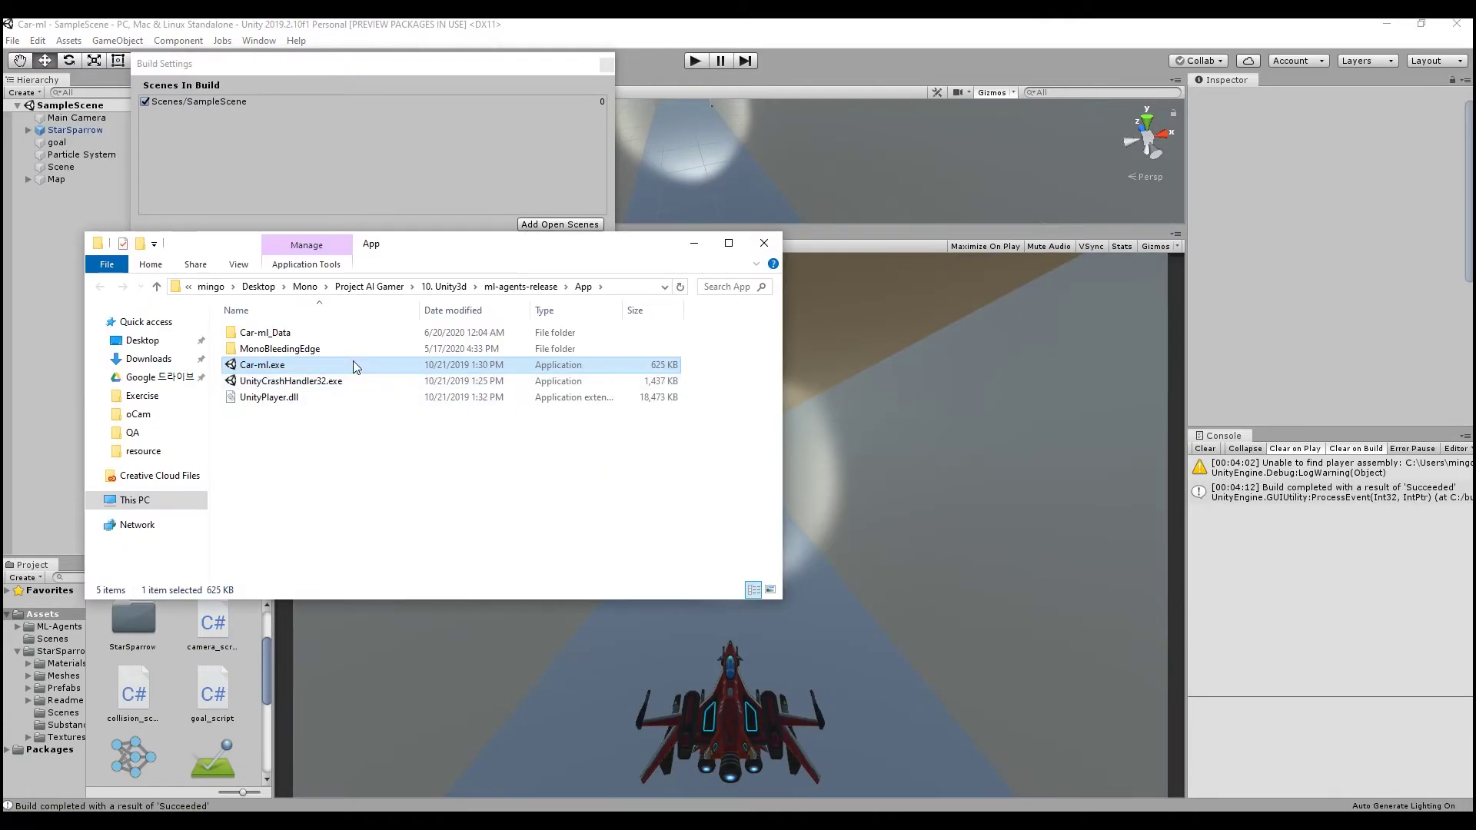
Run Car-ml.exe with default settings, close it, and return to ml-agents-release
double_click(354, 362)
left_click(804, 575)
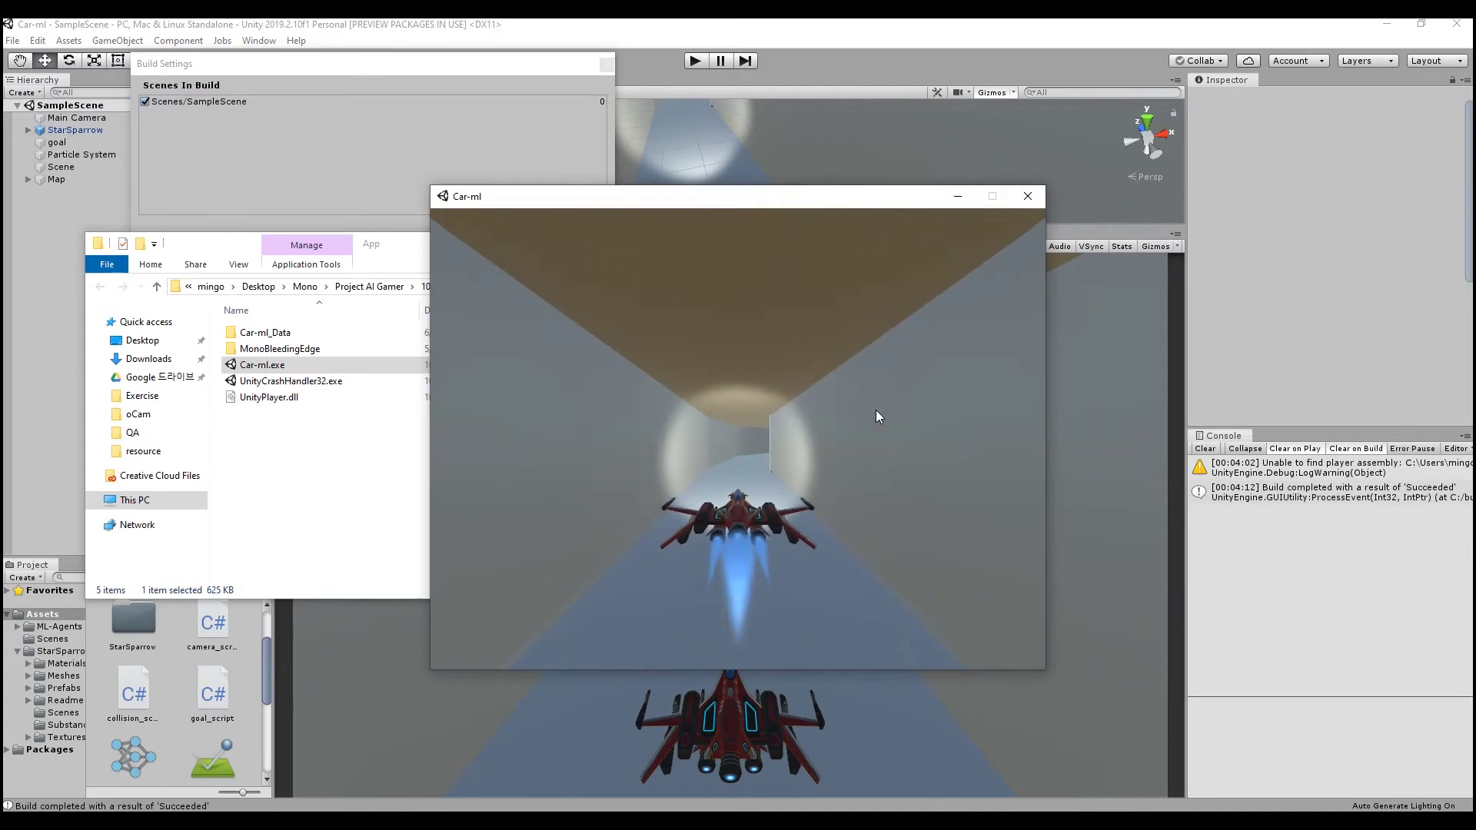
key("alt+F4")
key("alt+Up")
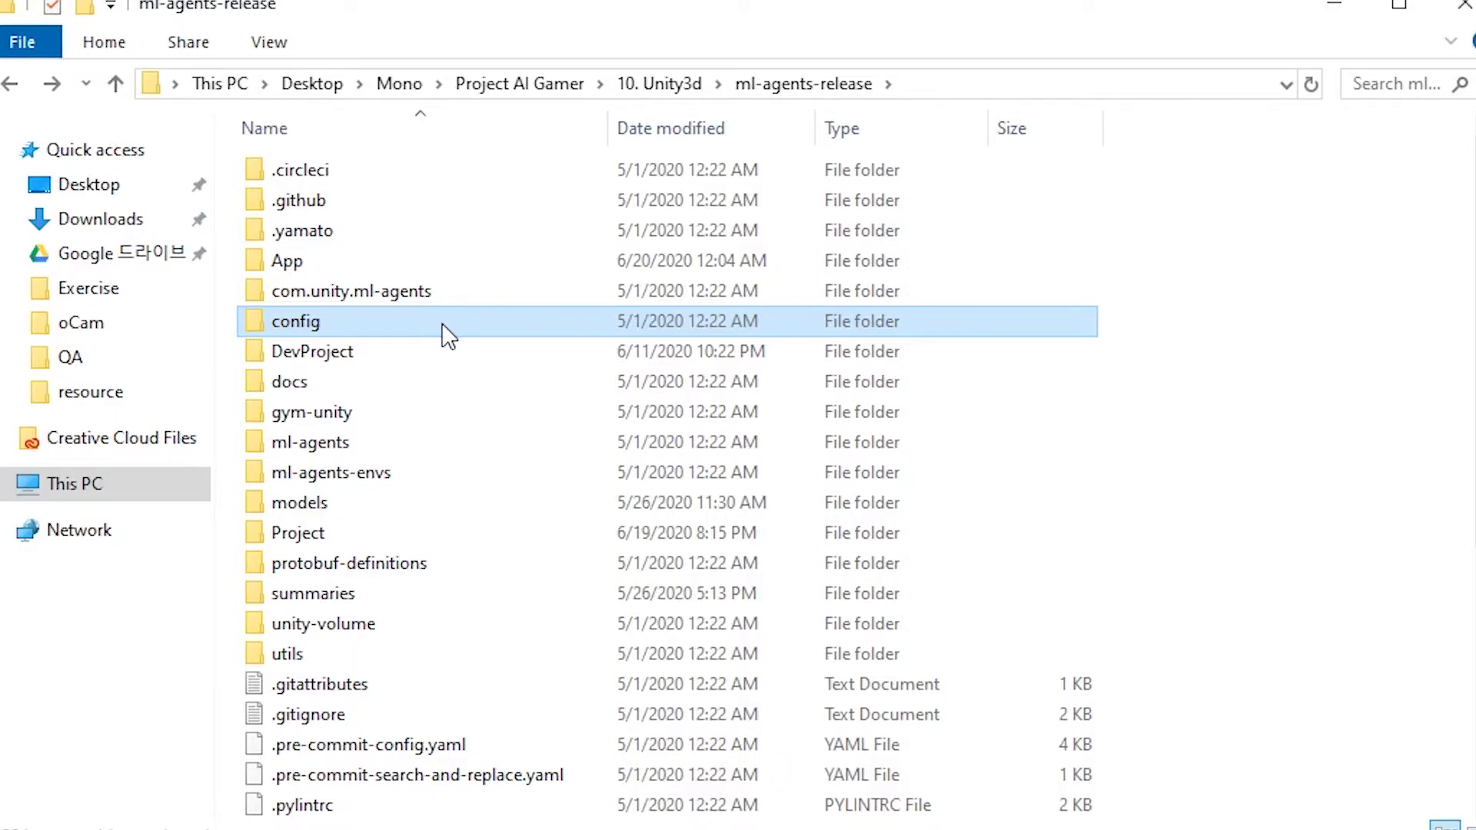
Open config/trainer_config.yaml in Notepad, then enter the mlagents-learn training command for App/Car-ml
double_click(448, 336)
right_click(438, 290)
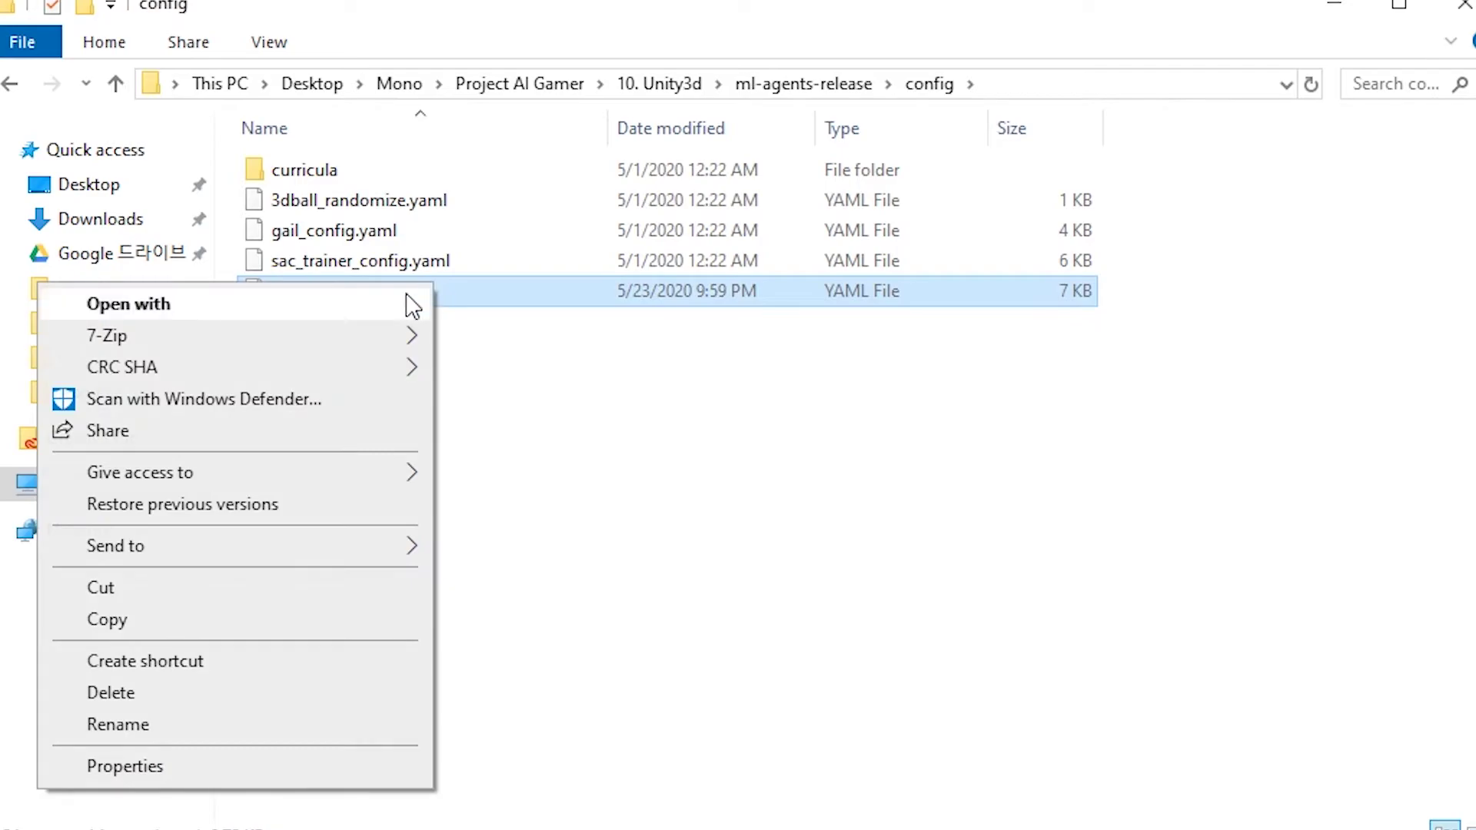
left_click(400, 305)
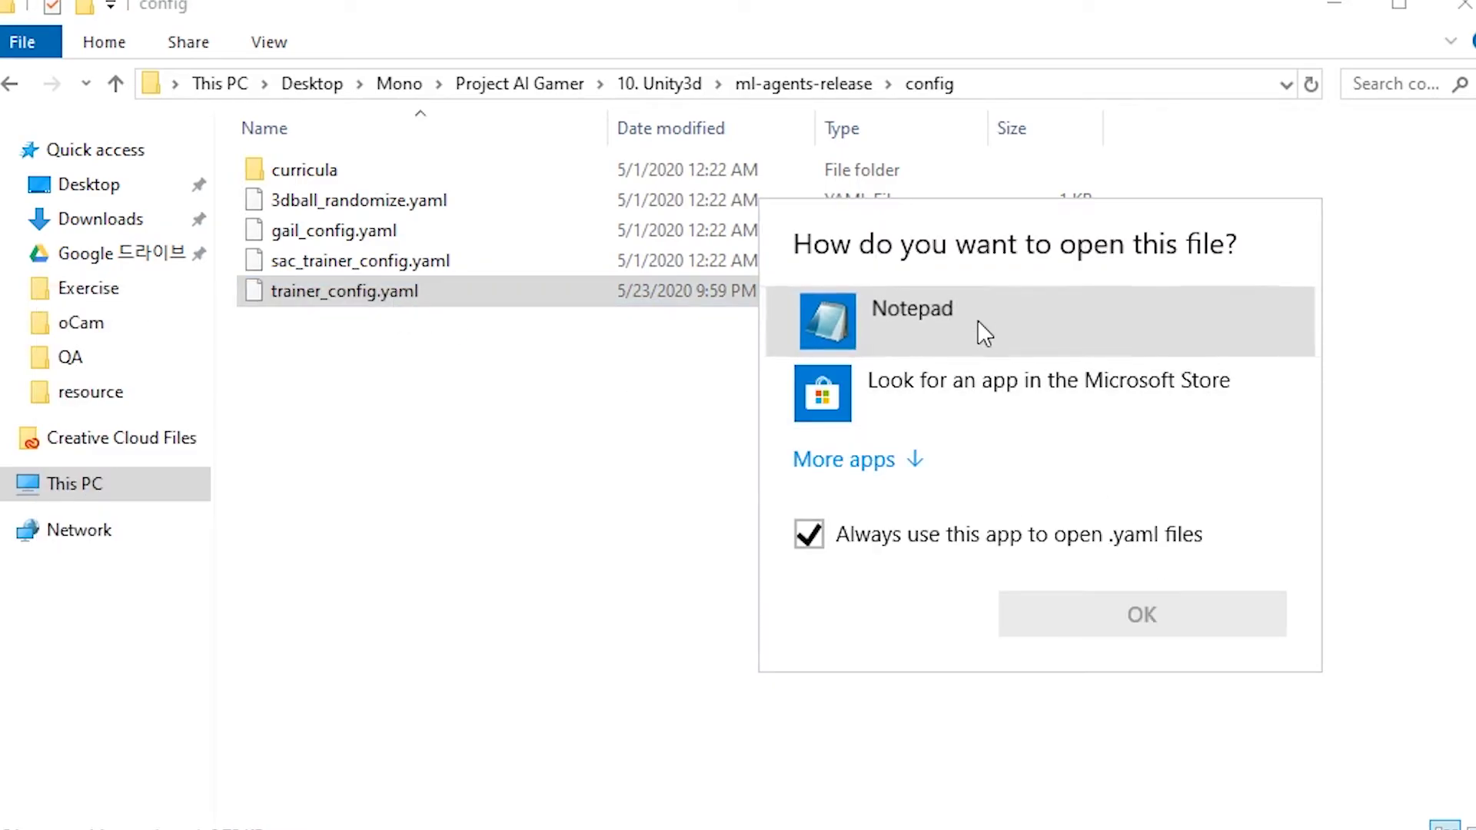
left_click(976, 319)
left_click(1100, 603)
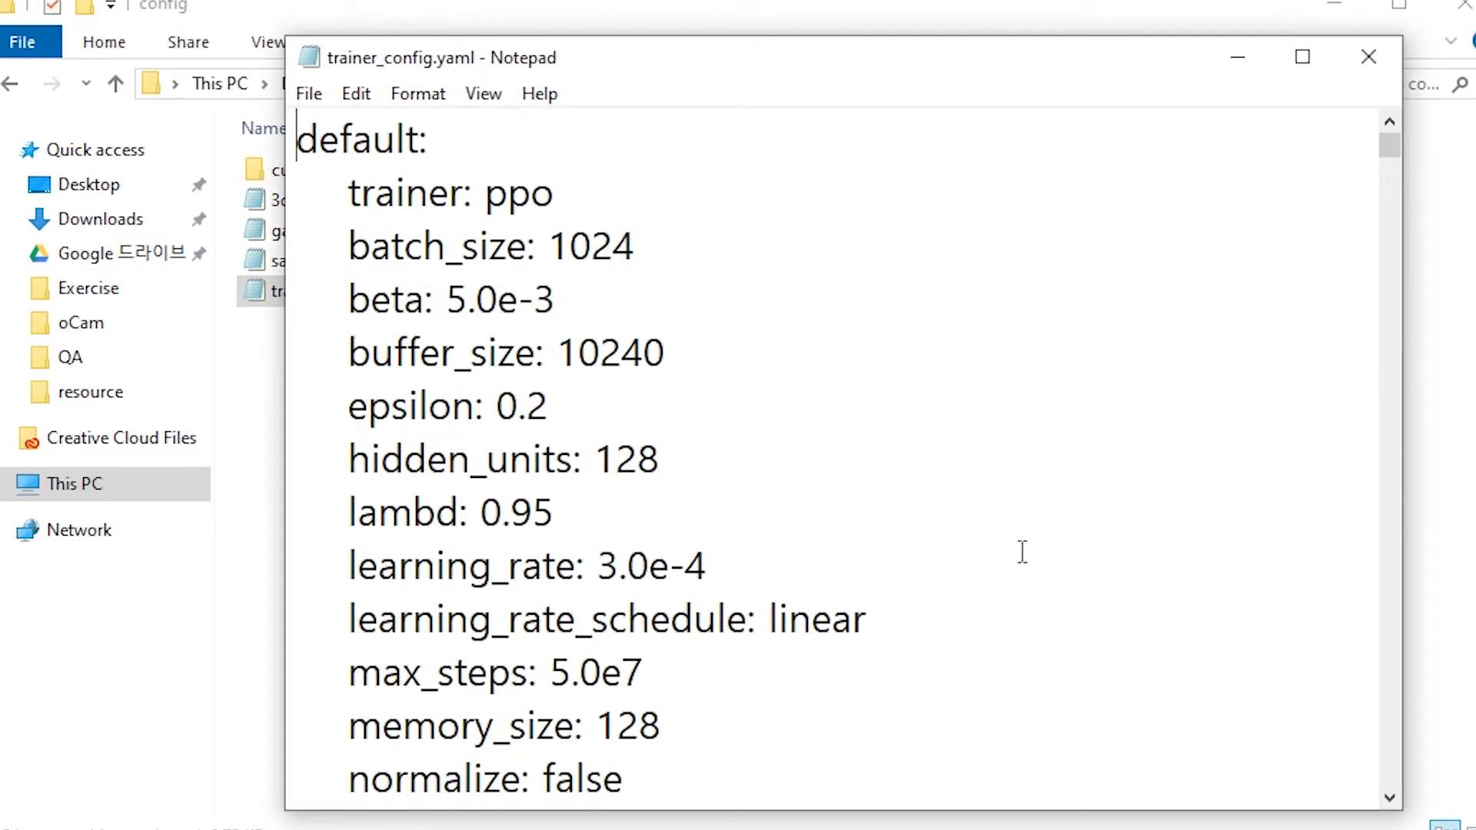
type("mlagents-learn")
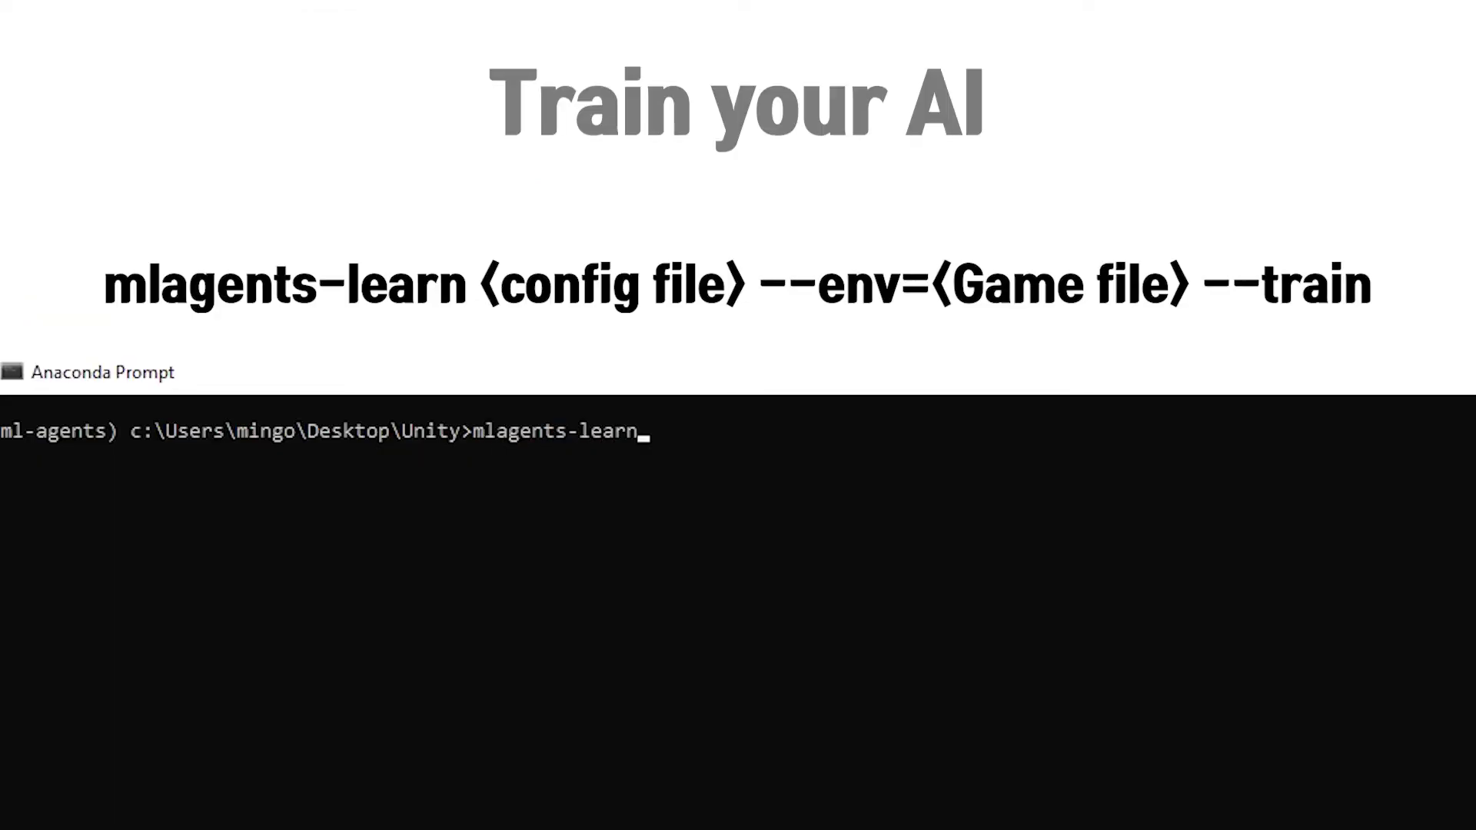
type("  trainer_config.yaml")
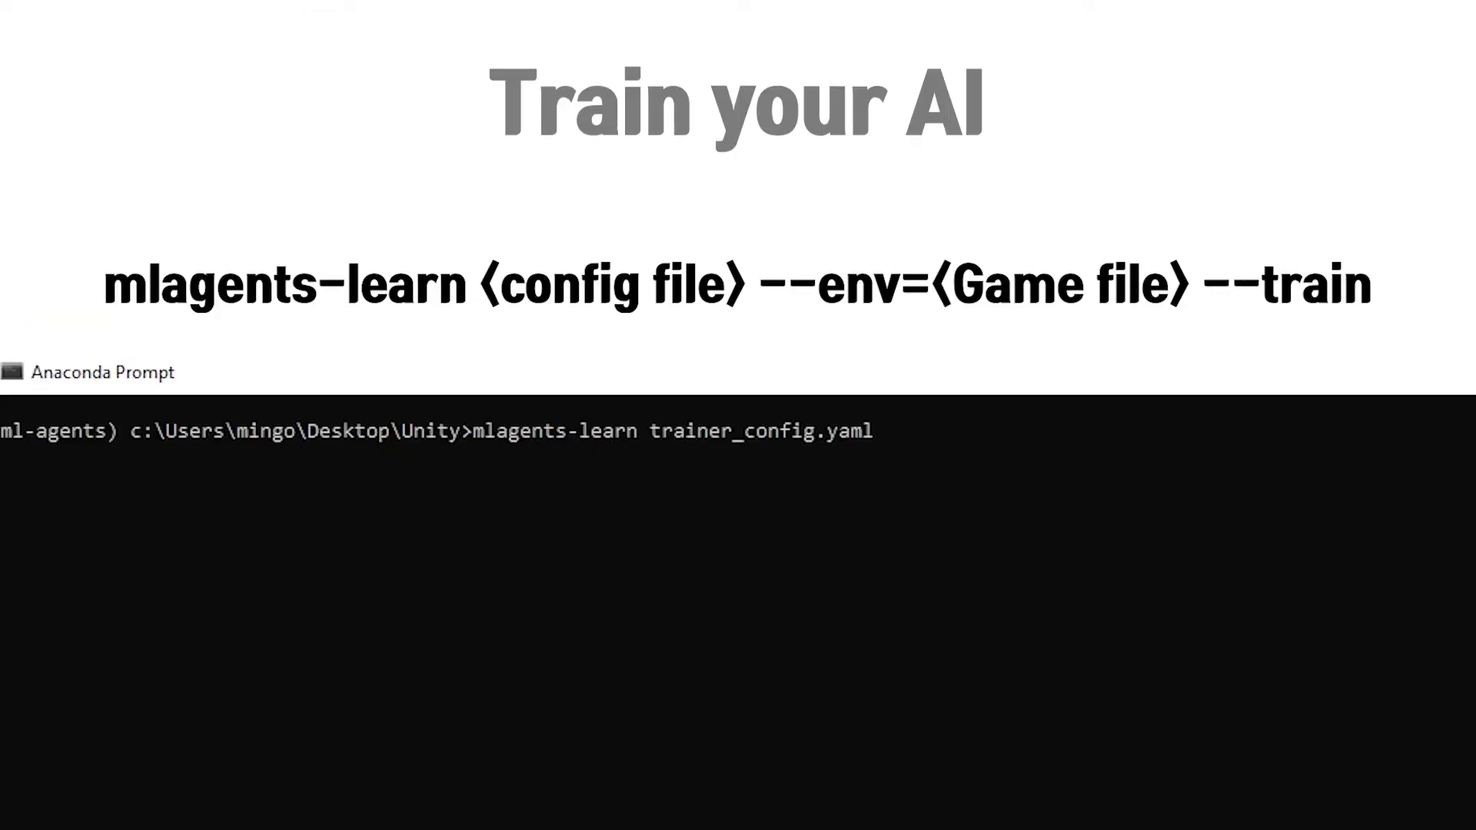
type(" --env=App/Ca")
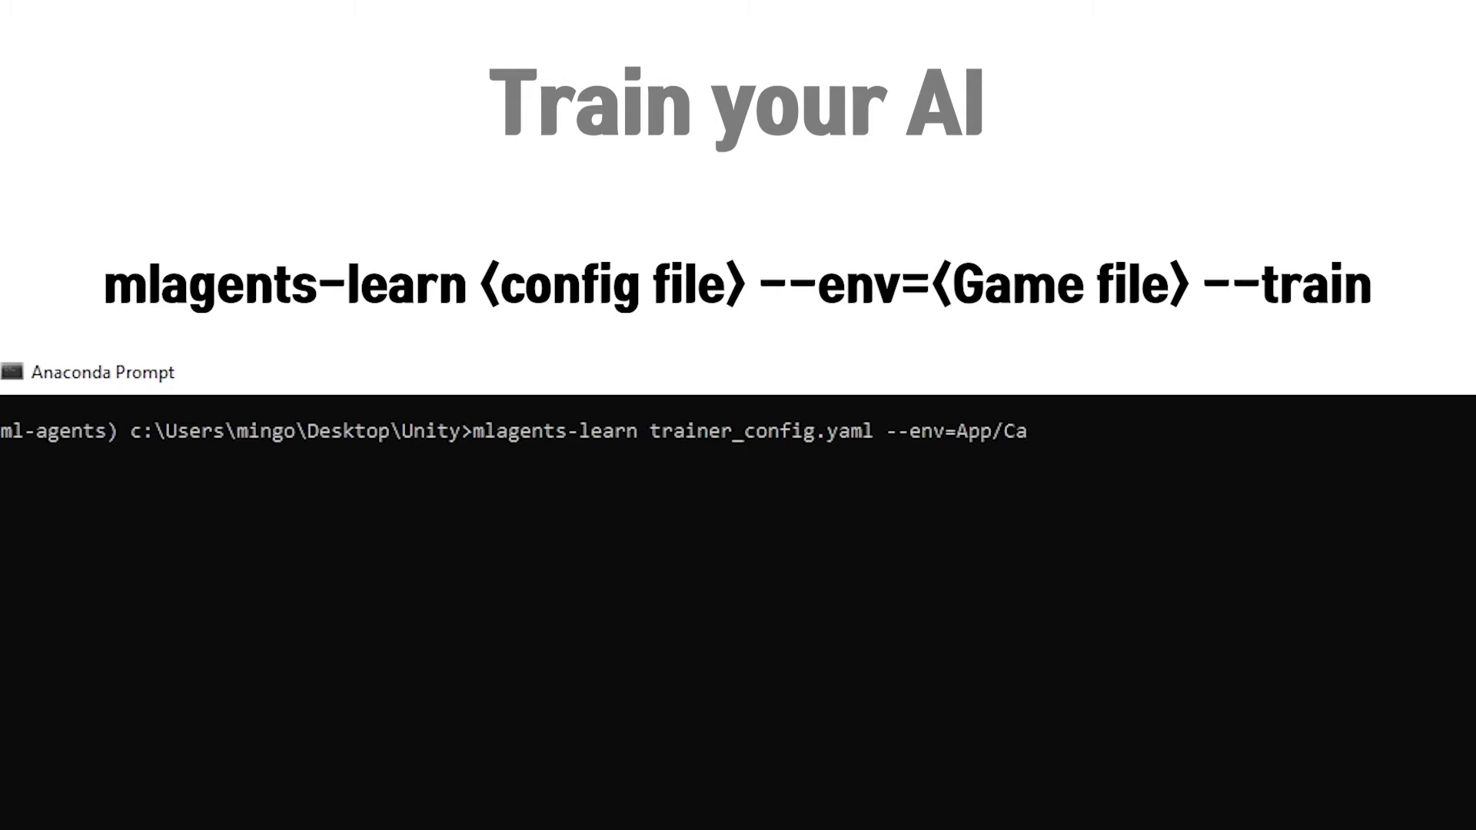
type("r-ml --train")
Start mlagents-learn training on the Car-ml build and place its game window beside the terminal
key("Return")
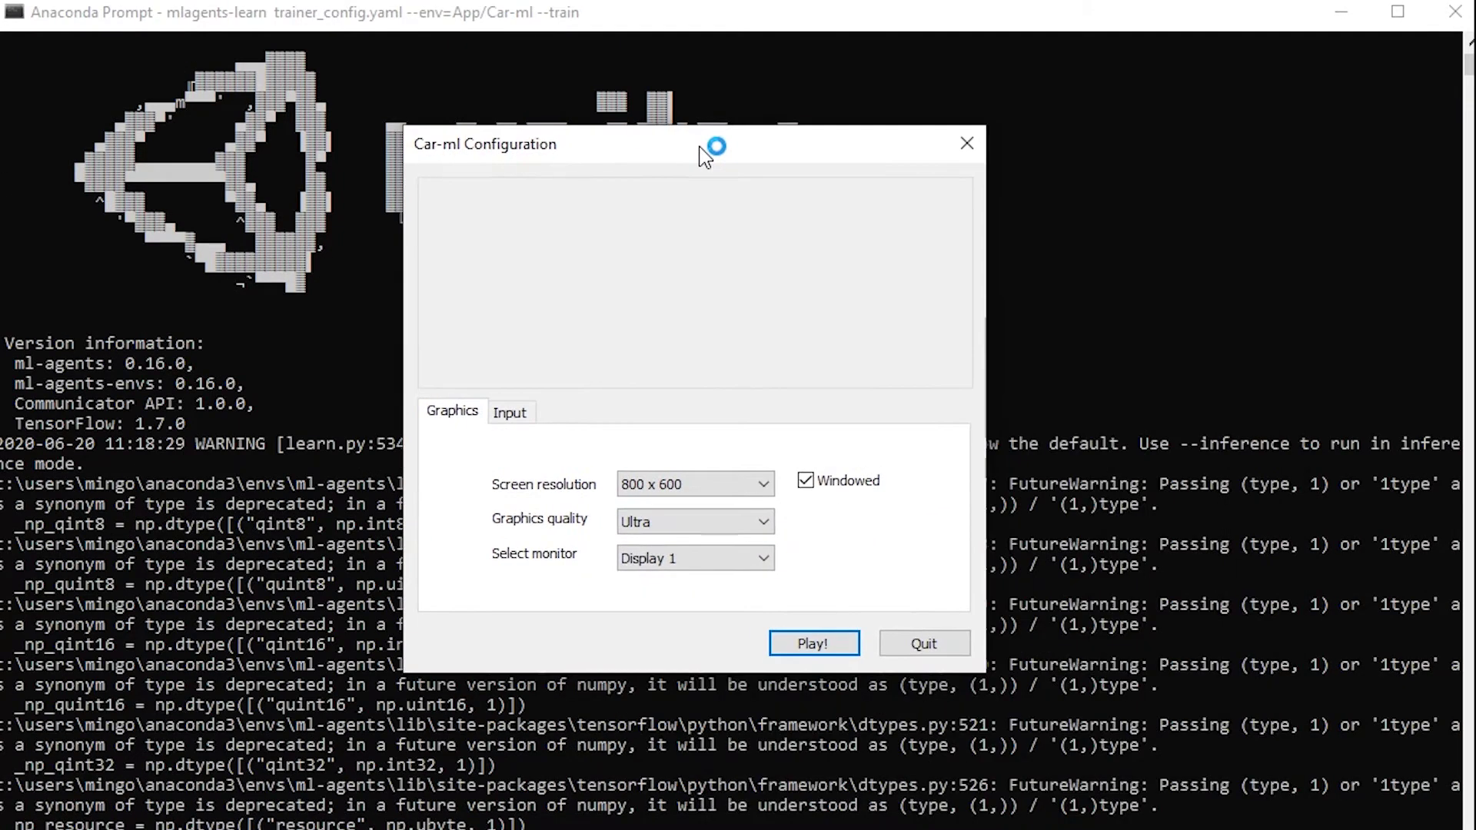
left_click(814, 645)
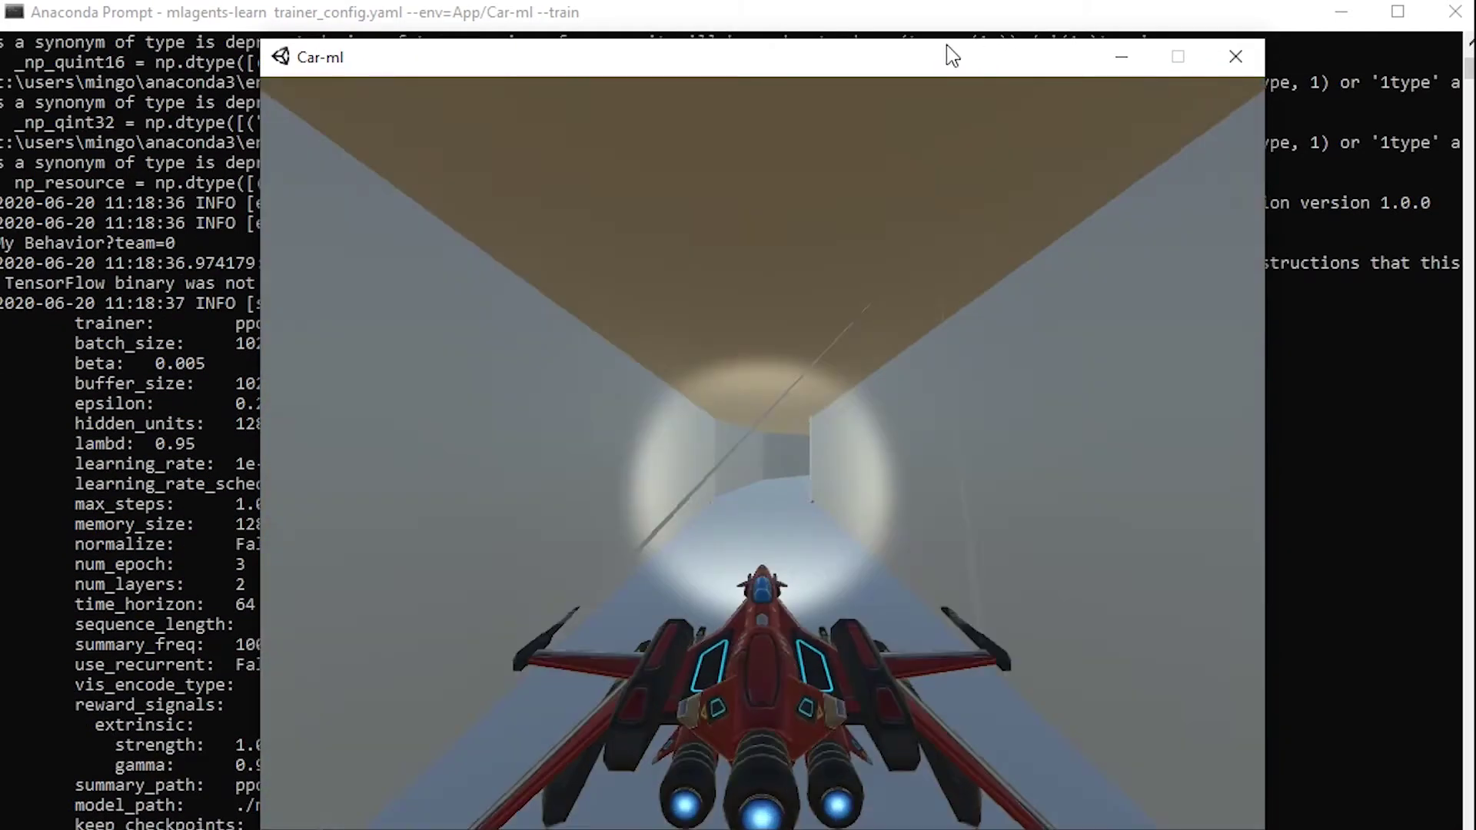
left_click_drag(947, 45, 1106, 46)
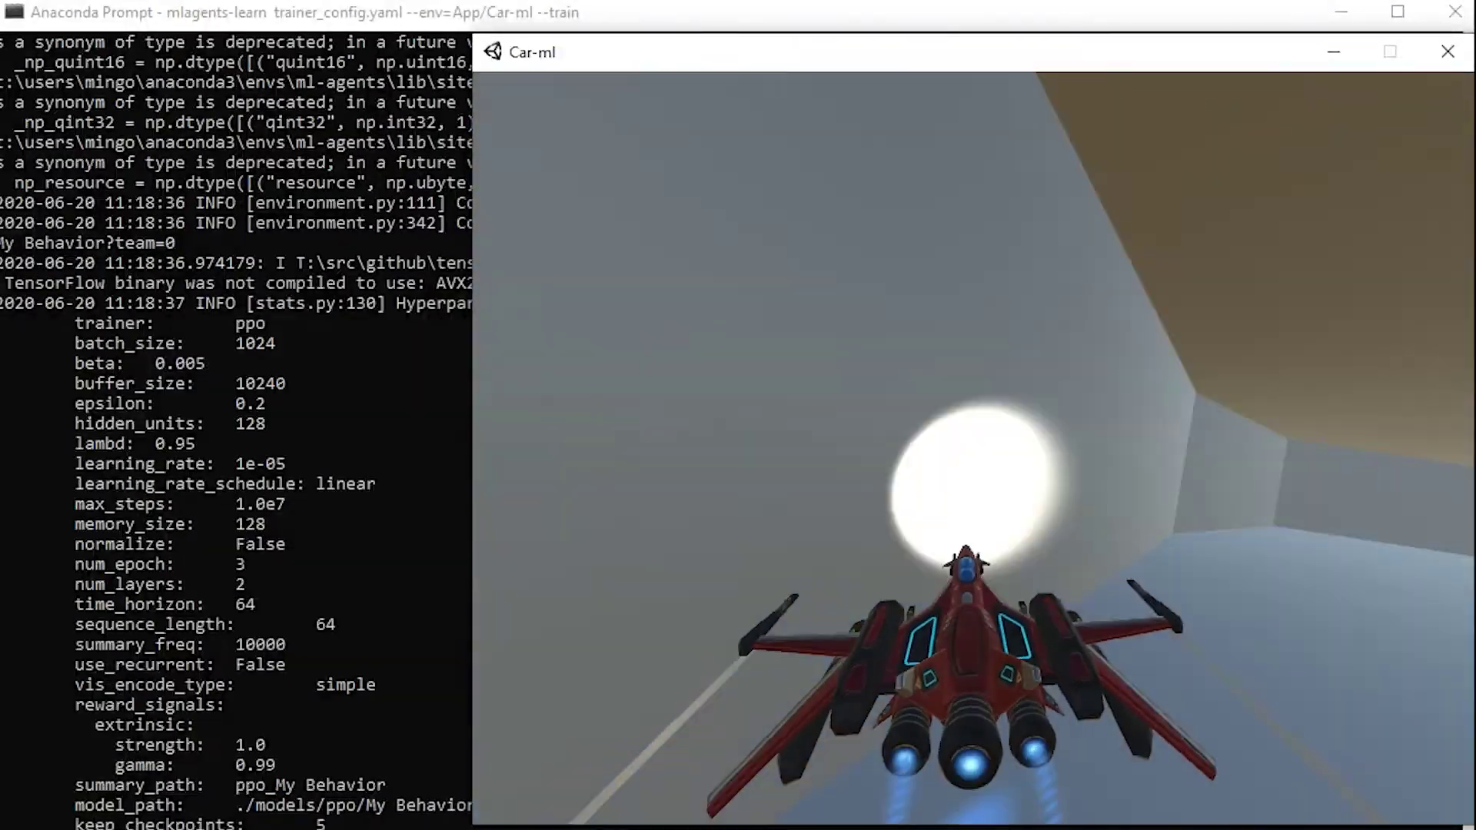
left_click(459, 503)
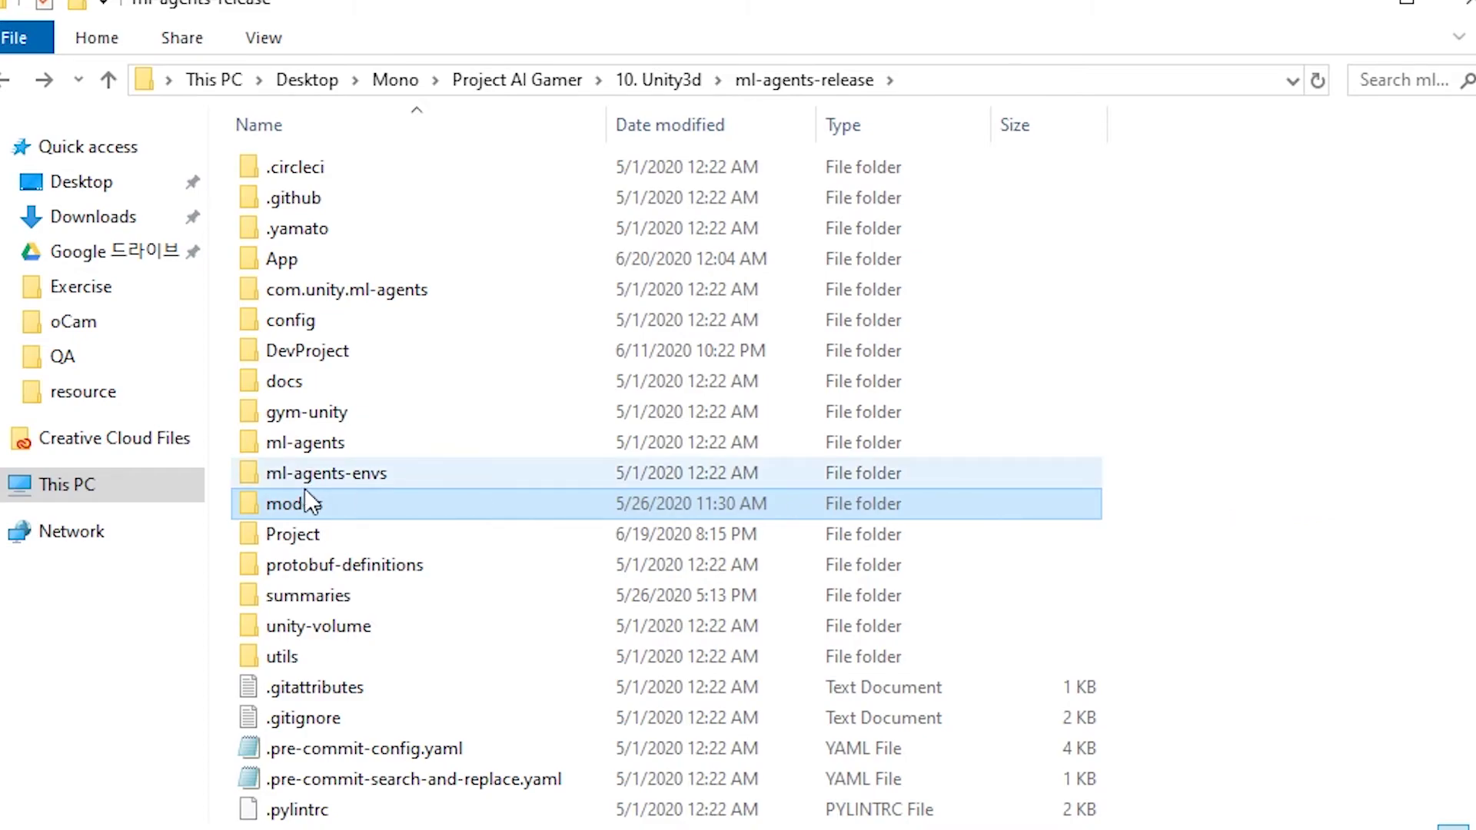
Locate the trained new brain.nn file in the models/ppo folder
double_click(308, 507)
double_click(320, 171)
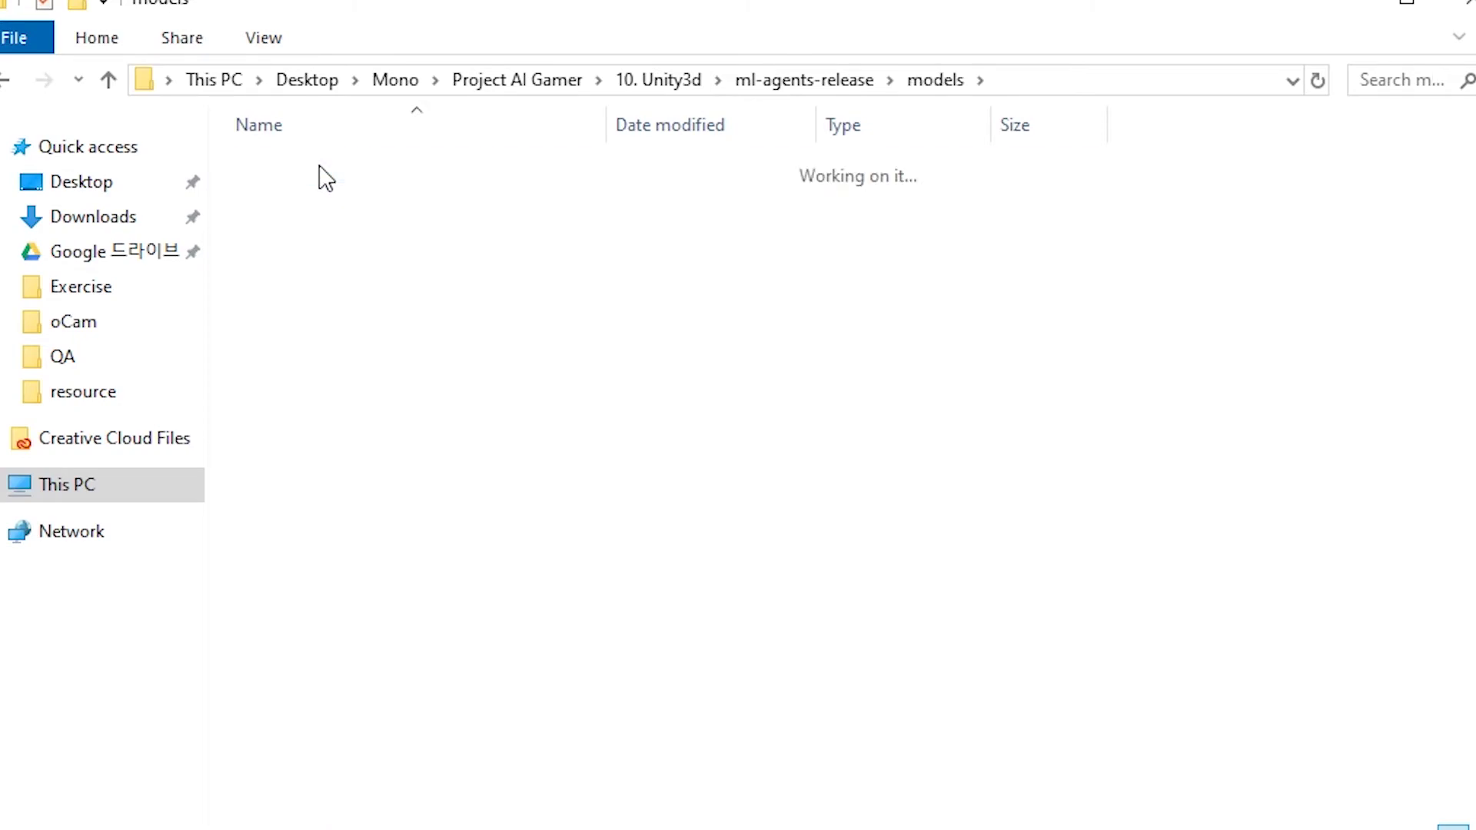
left_click(348, 201)
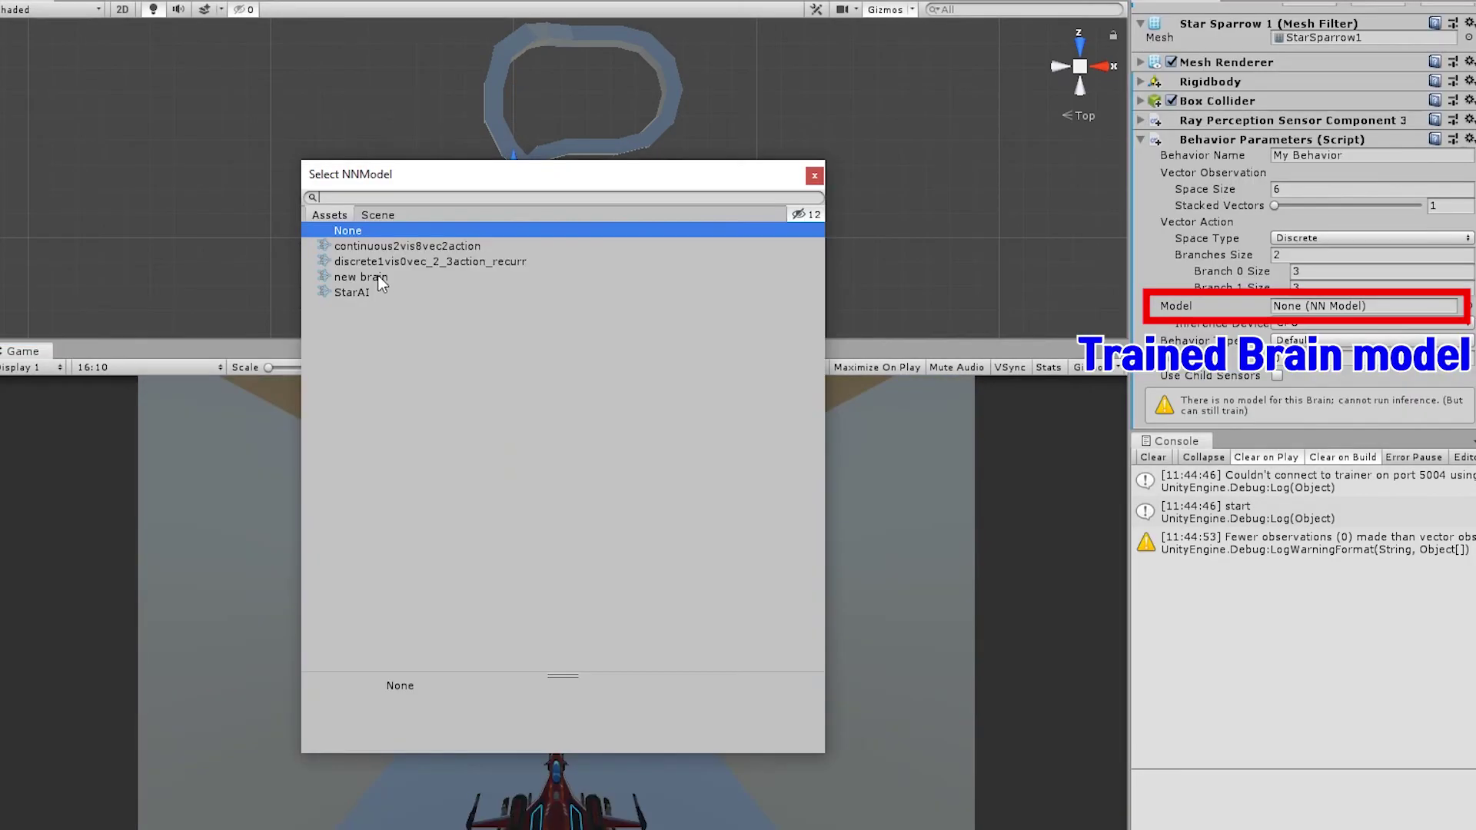
Assign new brain as the Behavior Parameters Model in the Select NNModel picker
left_click(381, 282)
double_click(382, 281)
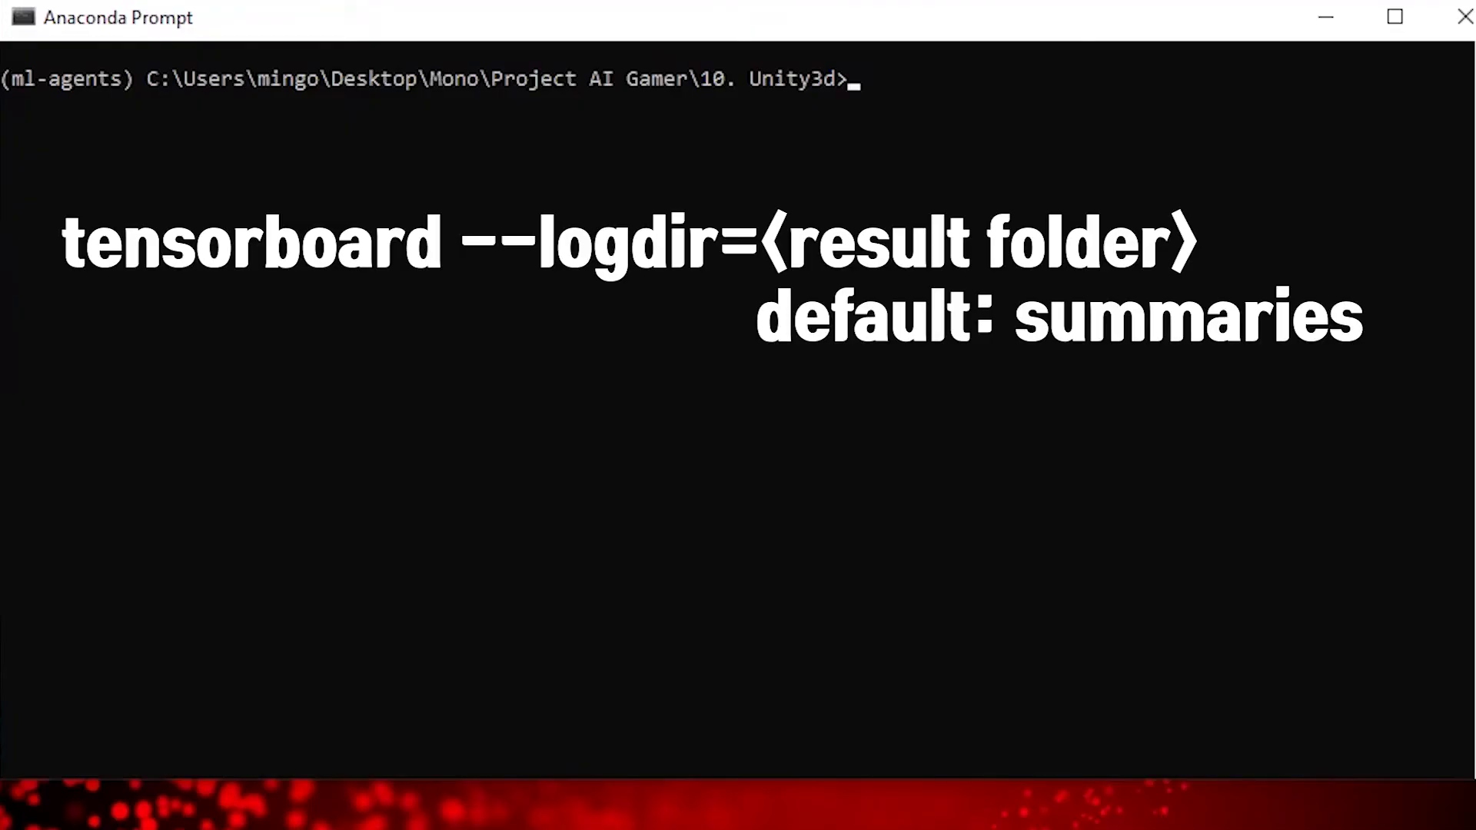
Launch TensorBoard with --logdir=ml-agents-release/summaries and select its port 6006 address
type("tensorboard --logdir=")
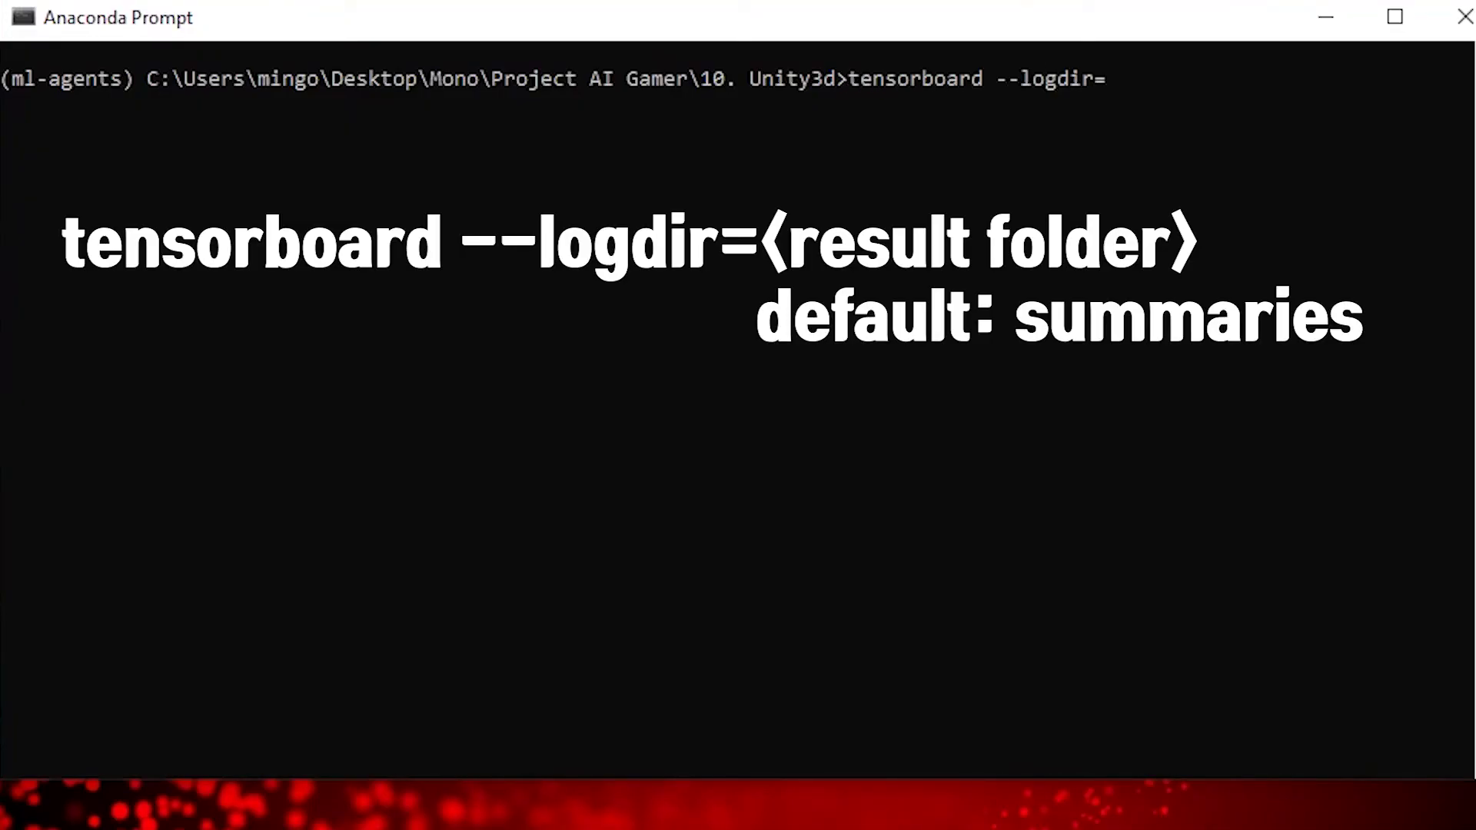
type("ml-agents-release/summaries")
key("Return")
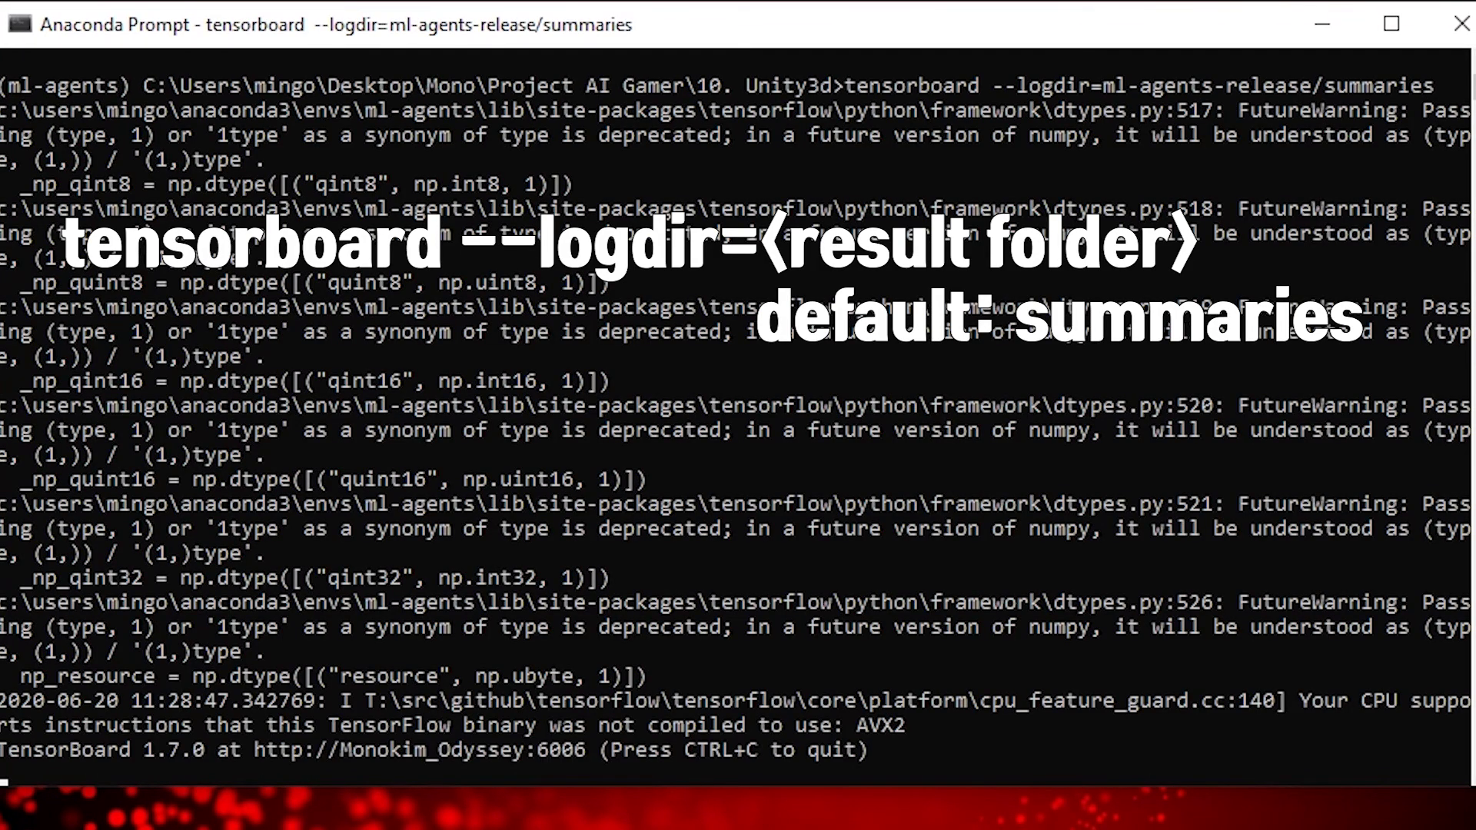
left_click_drag(250, 751, 586, 754)
key("ctrl+c")
Open the copied TensorBoard address in Chrome to view the training Scalars
right_click(548, 761)
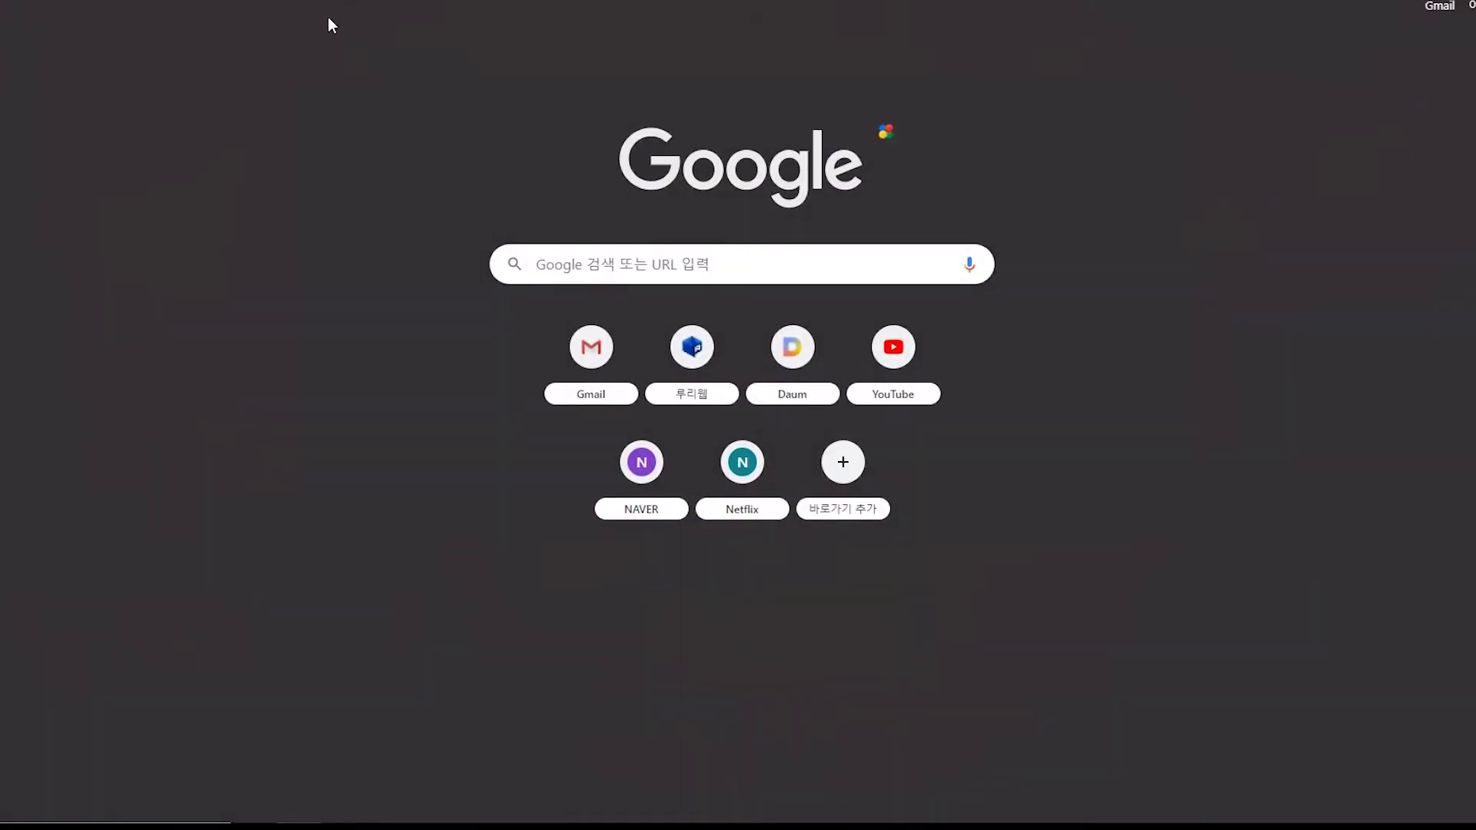
key("ctrl+v")
key("Return")
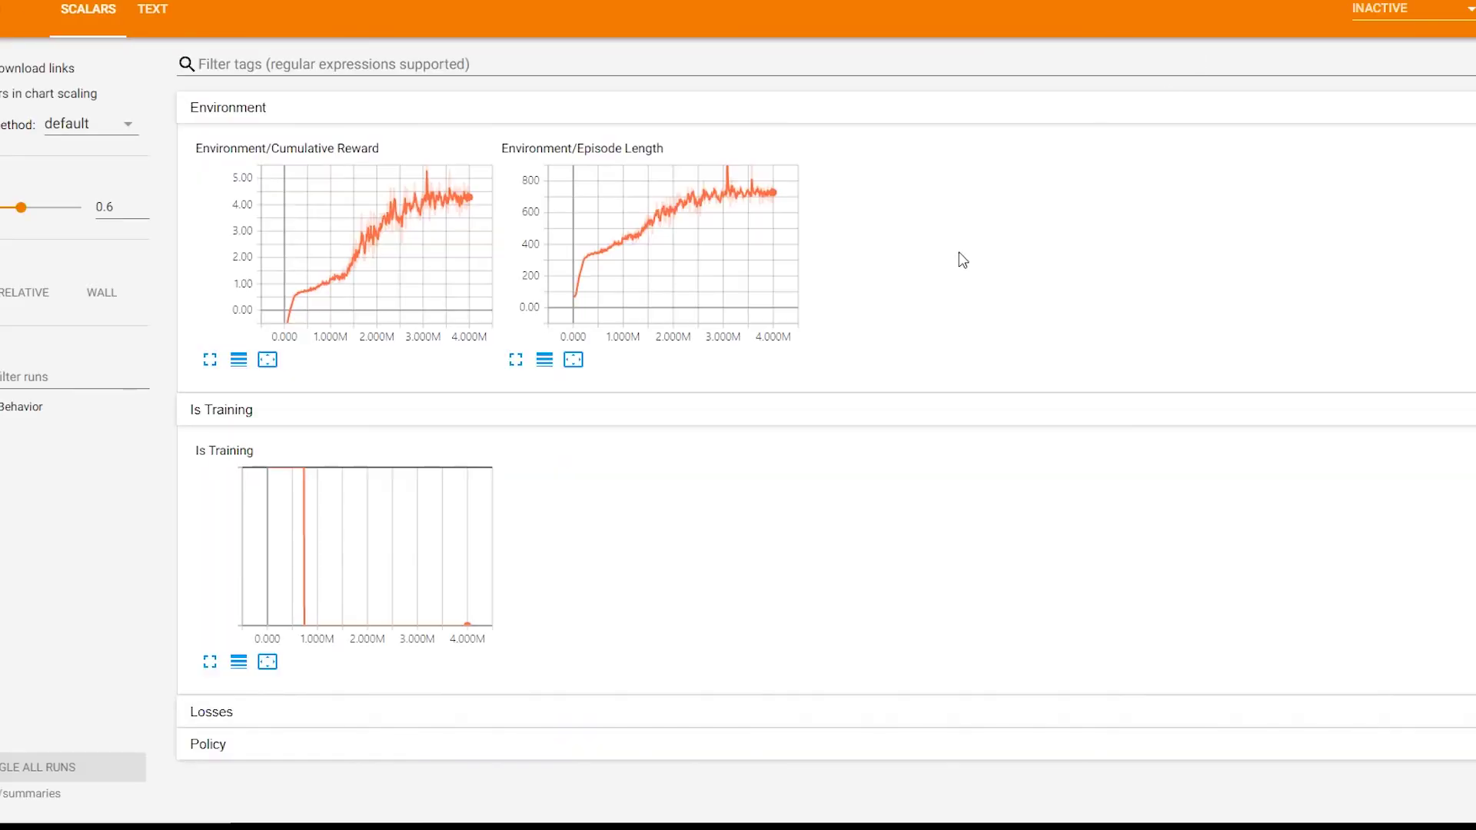